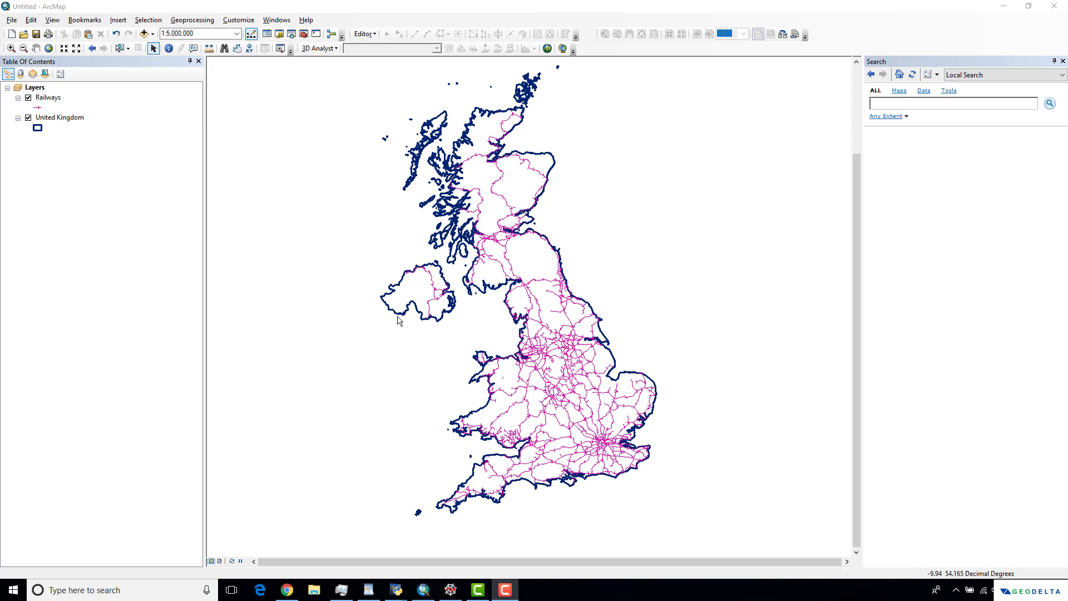
Inspect the map of the United Kingdom and view the United Kingdom layer's attribute table, closing it when done.
scroll(574, 375, "down", 3)
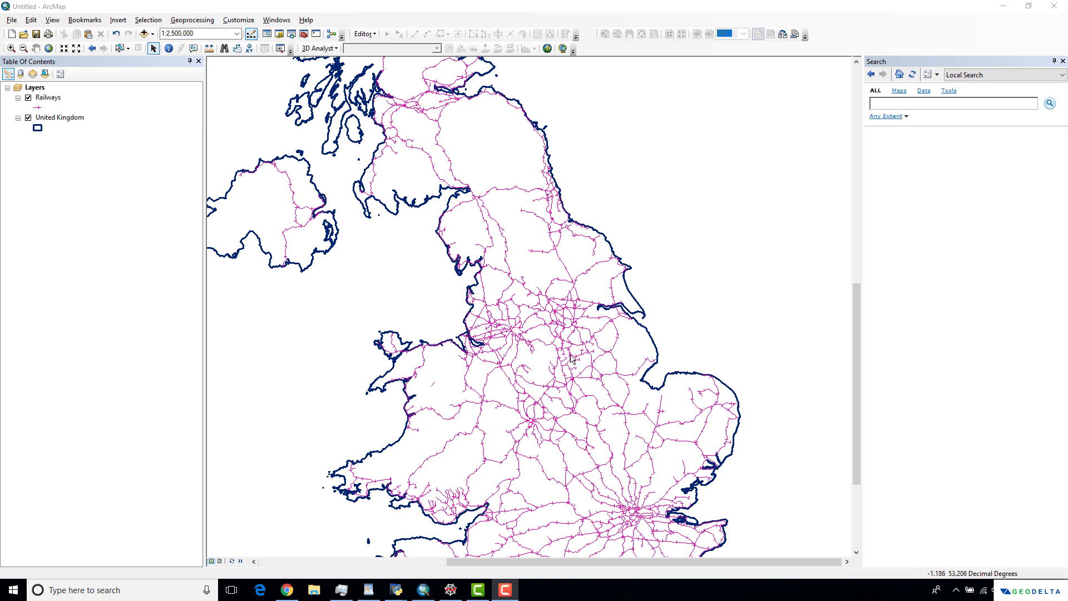
scroll(555, 389, "up", 3)
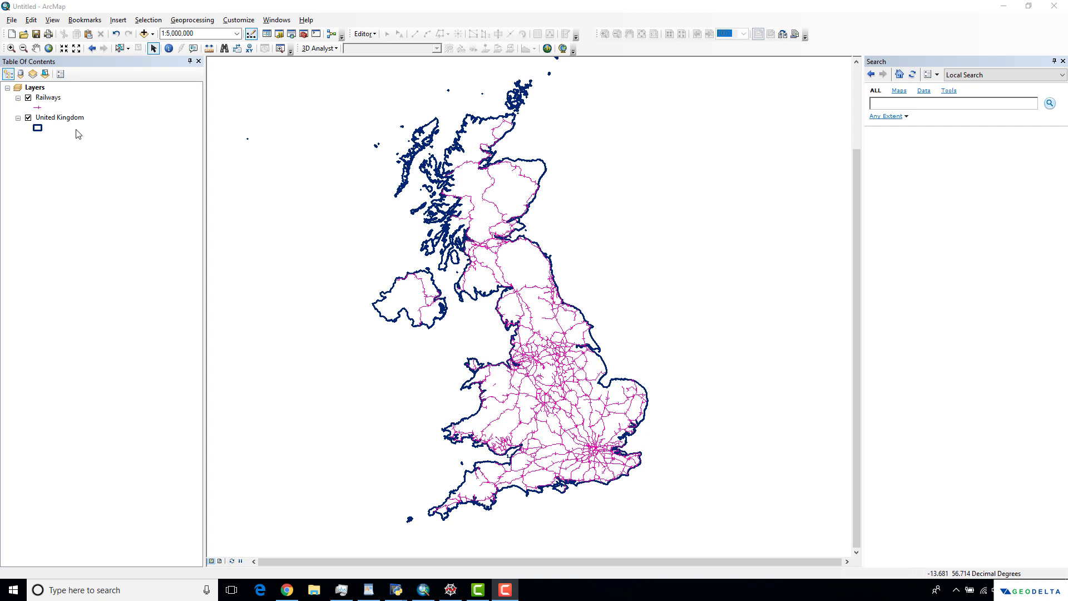
right_click(59, 120)
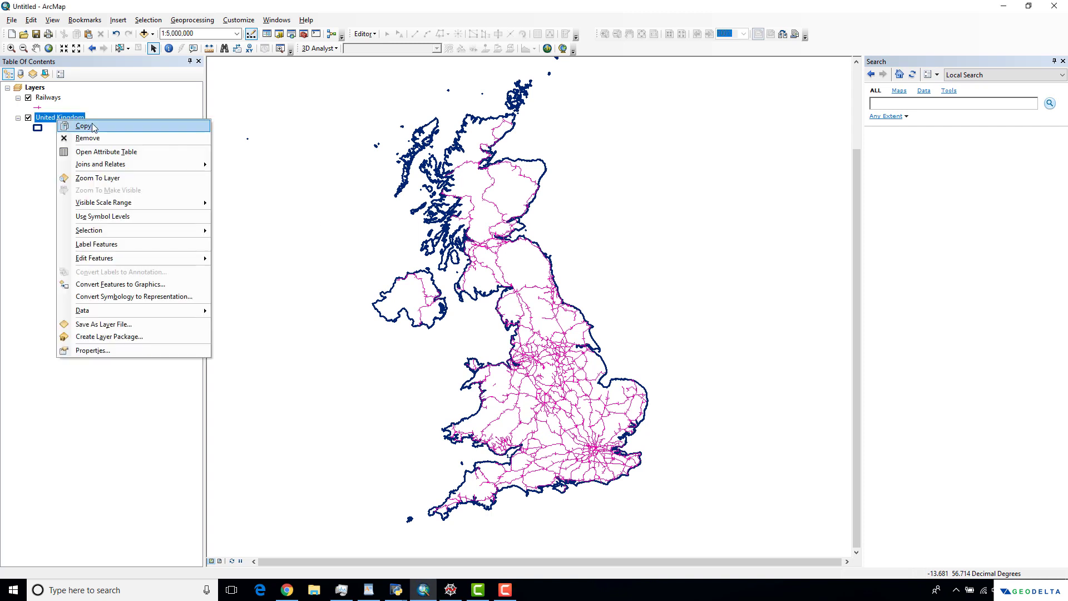
left_click(122, 153)
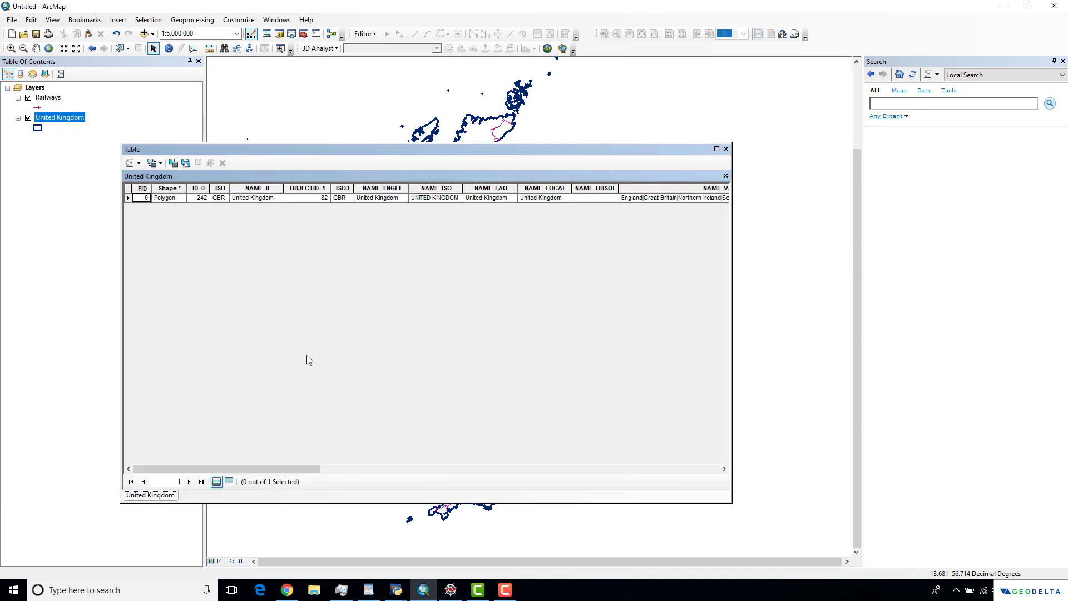
left_click_drag(268, 467, 767, 111)
left_click(726, 149)
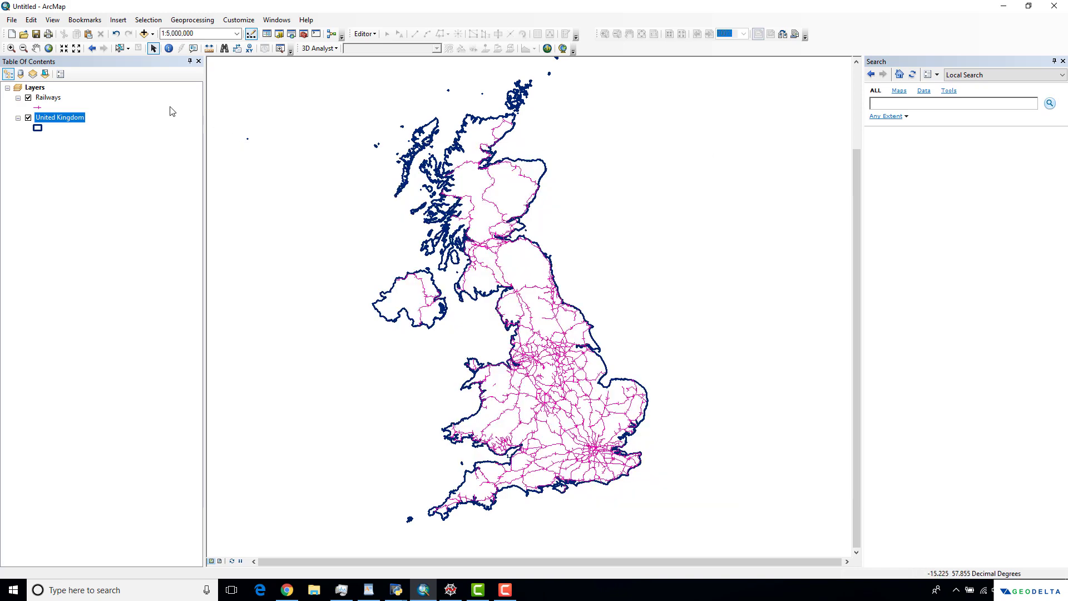
Open the Railways layer's attribute table and reposition its window over the map.
left_click(47, 99)
right_click(49, 101)
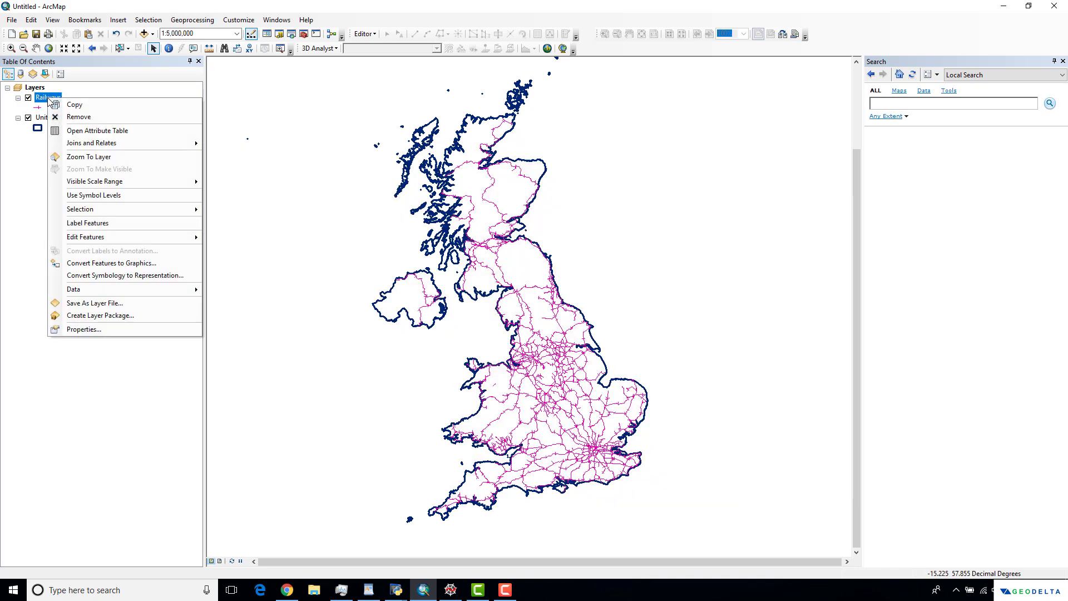
left_click(89, 132)
left_click_drag(285, 150, 232, 155)
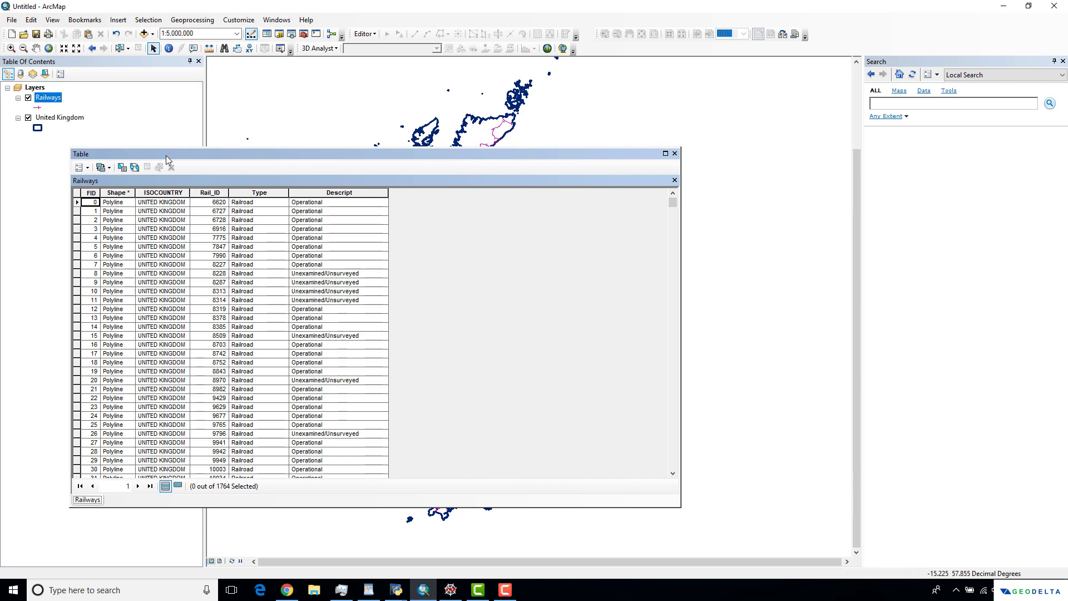
left_click_drag(166, 159, 210, 177)
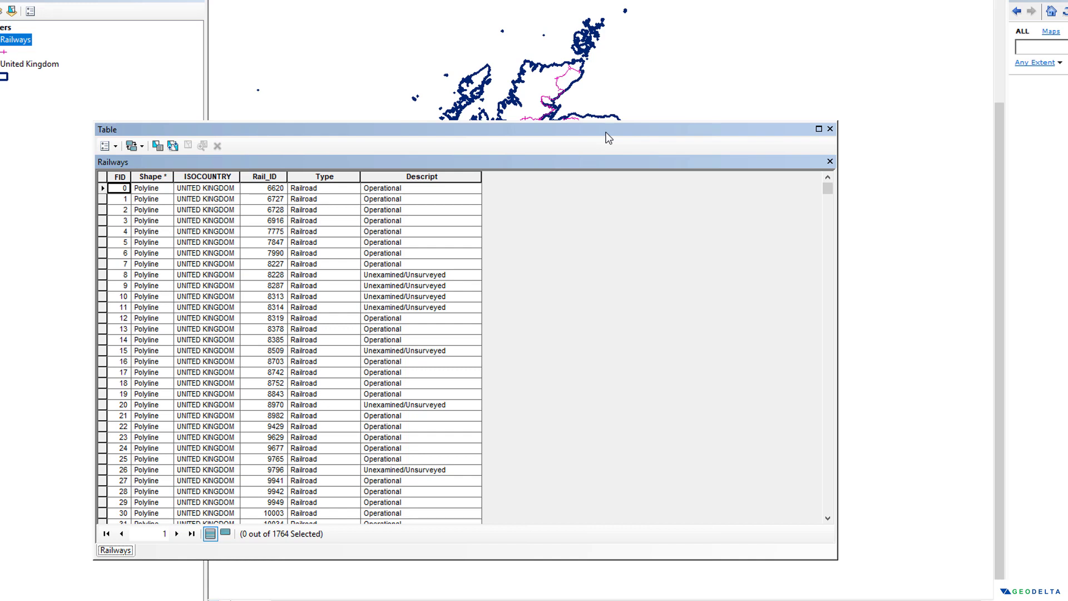
Examine the values in the Type column across the Railways table's records.
left_click(323, 176)
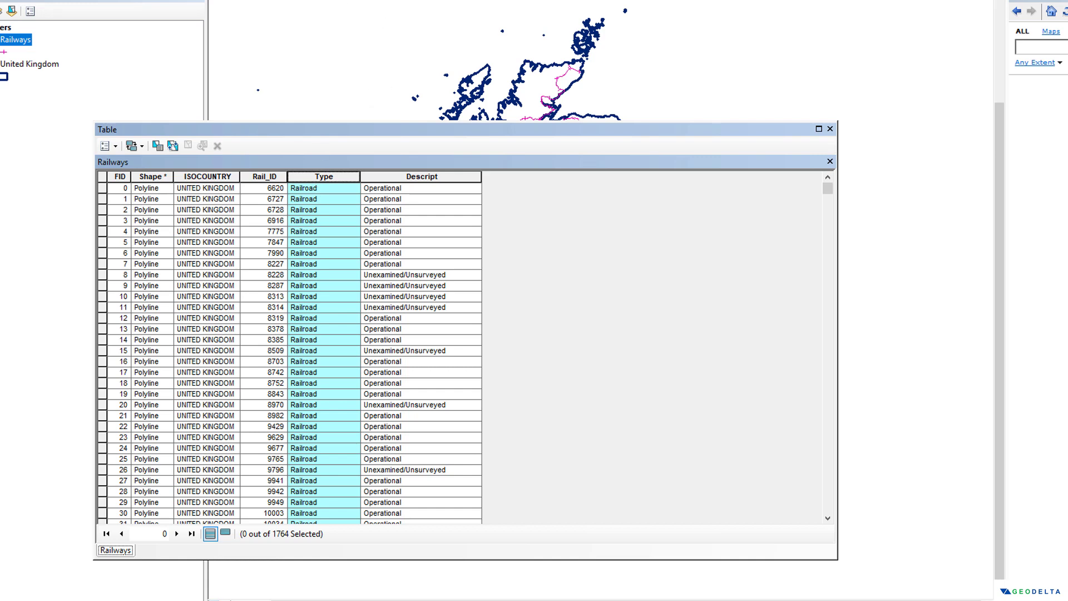
left_click(319, 191)
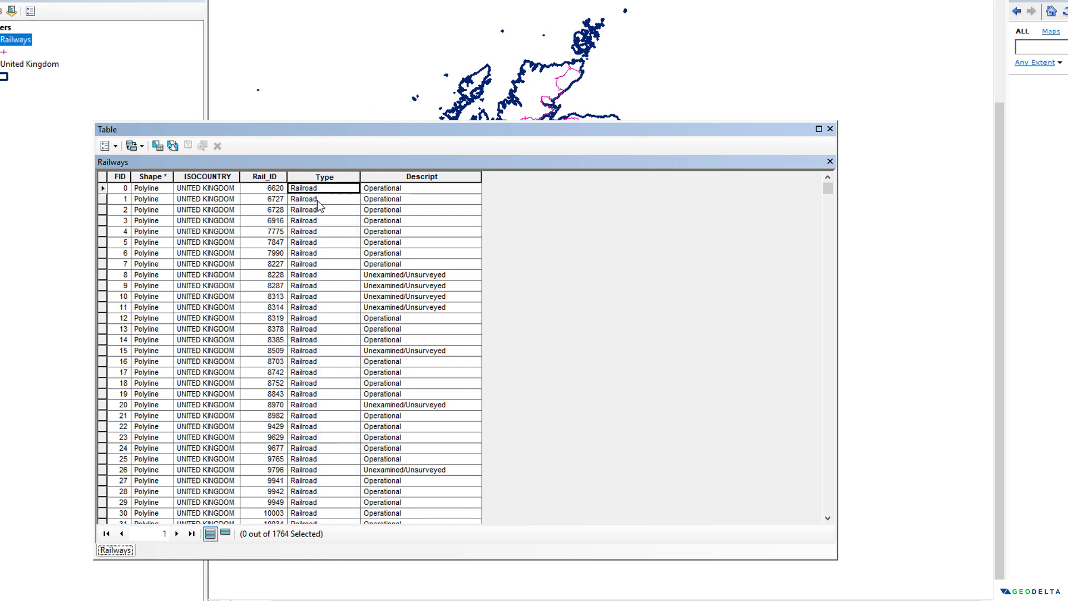
left_click(318, 199)
left_click(319, 210)
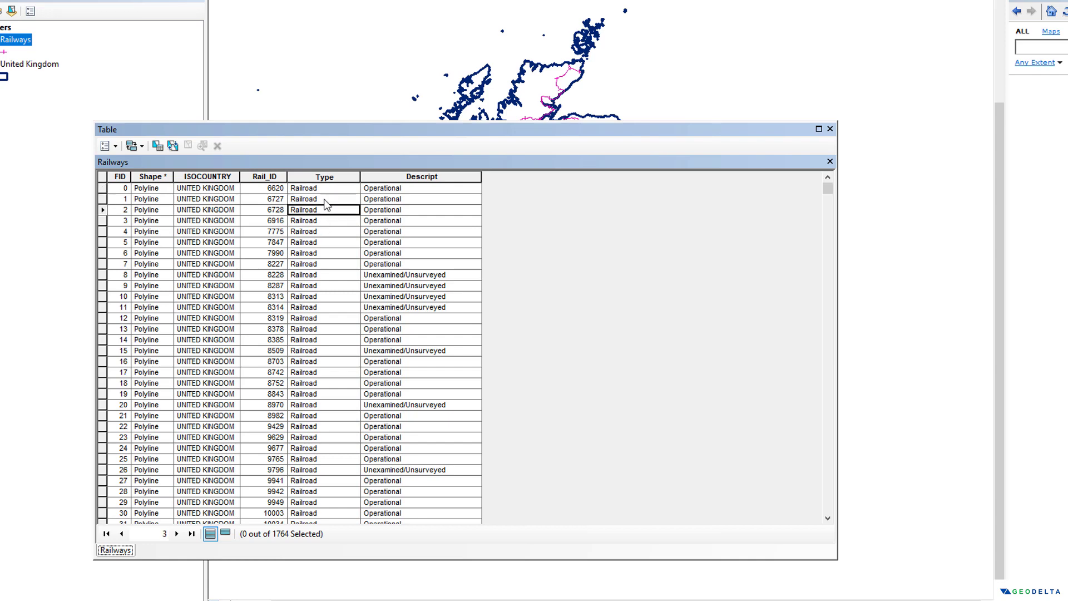
scroll(349, 348, "down", 20)
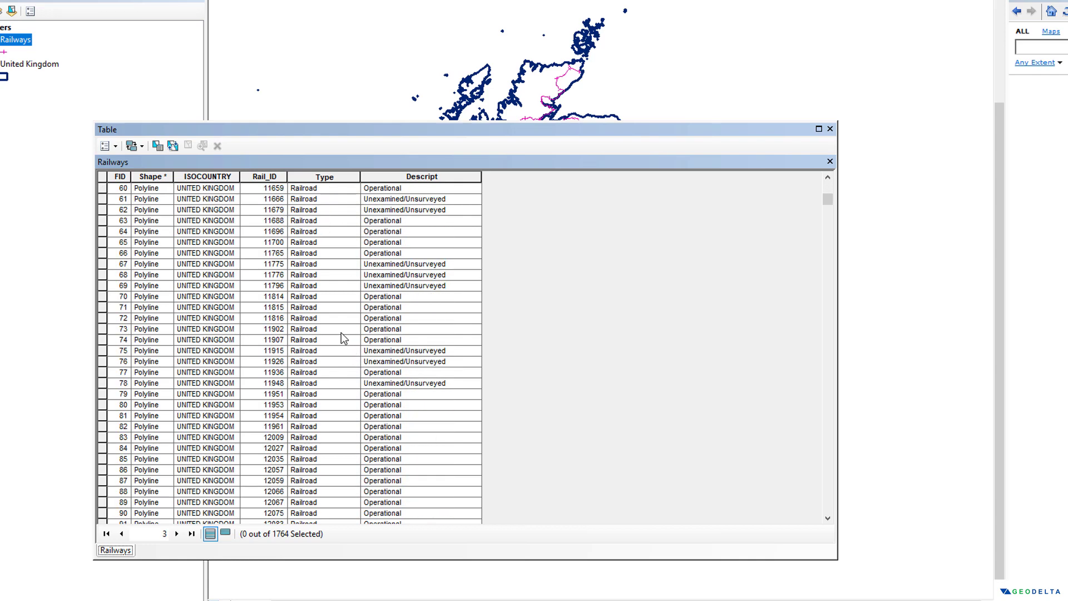
scroll(343, 334, "up", 14)
scroll(344, 337, "up", 7)
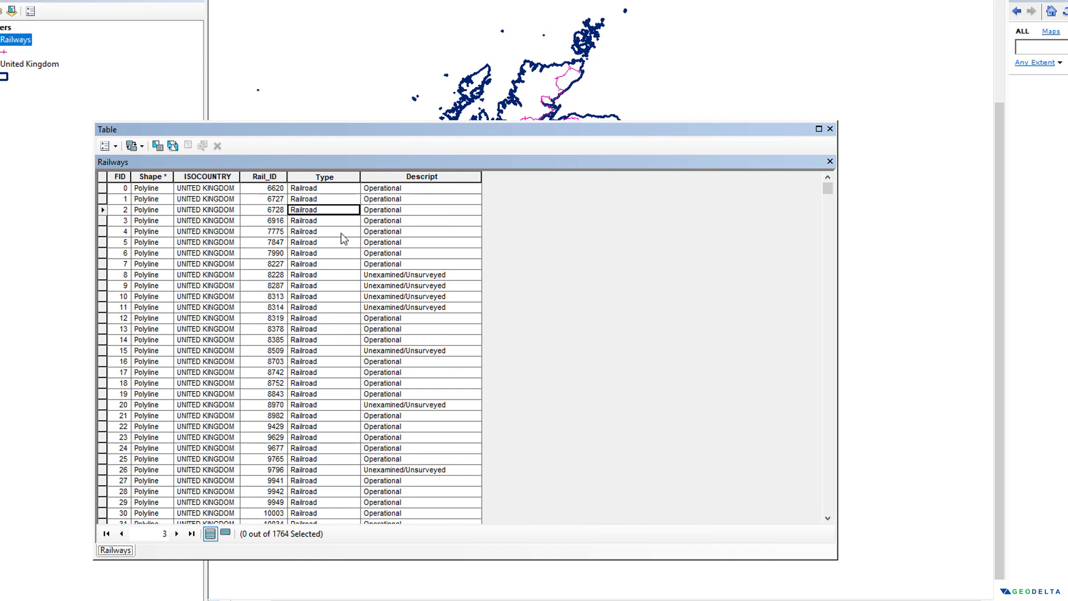
left_click(339, 178)
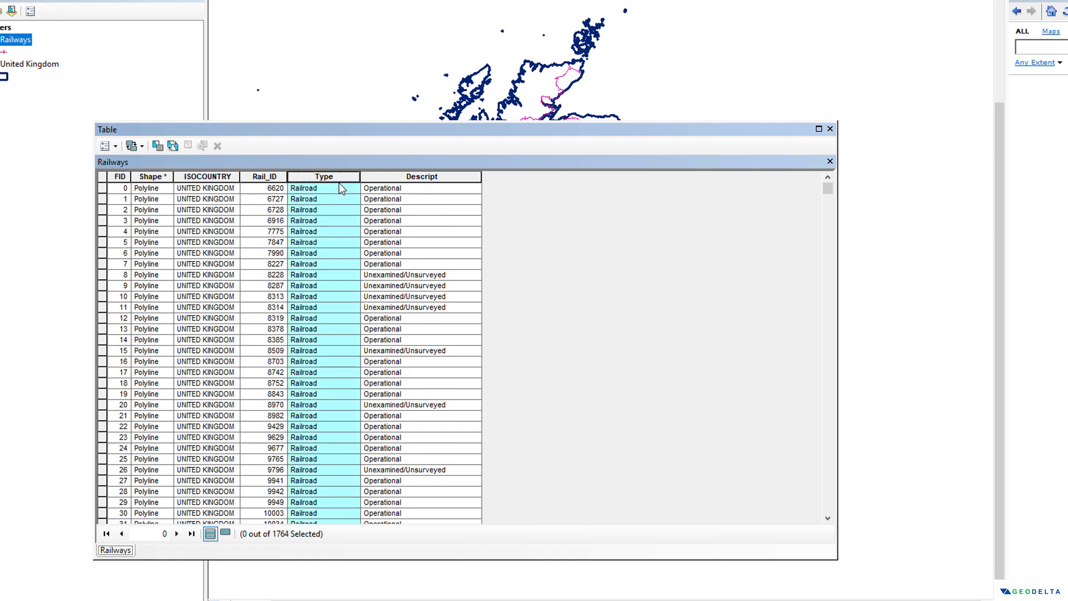
left_click(338, 187)
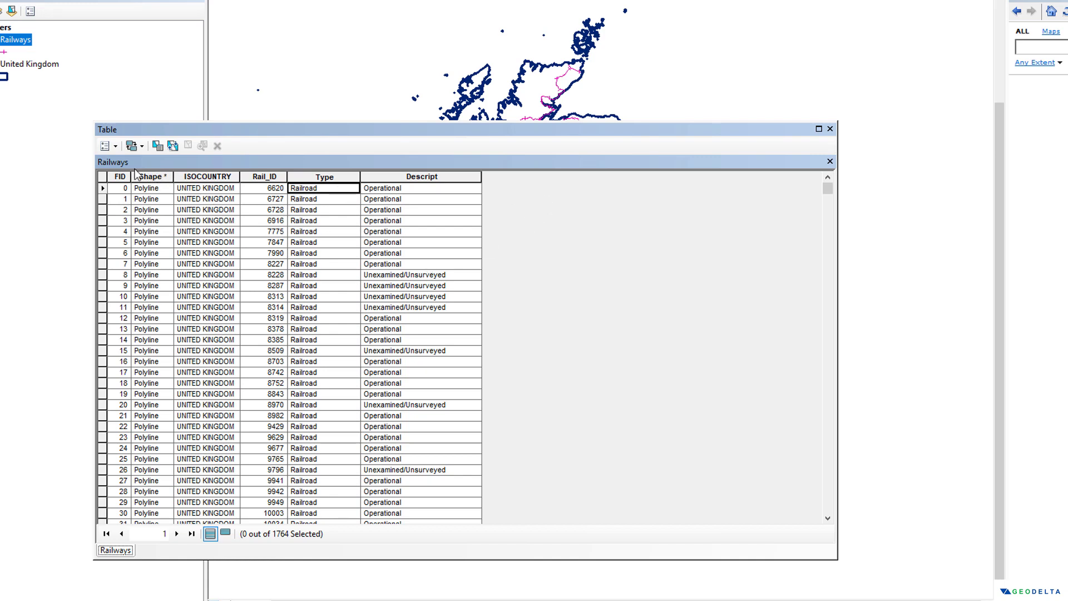
Add a new field named Test1 with the Text type to the Railways attribute table.
left_click(115, 147)
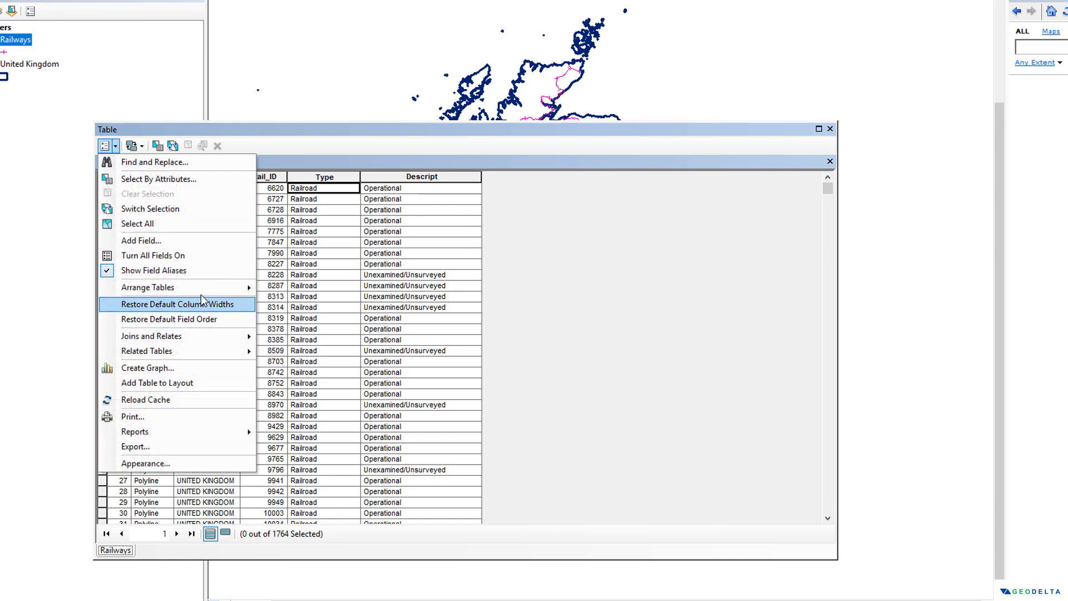
left_click(141, 240)
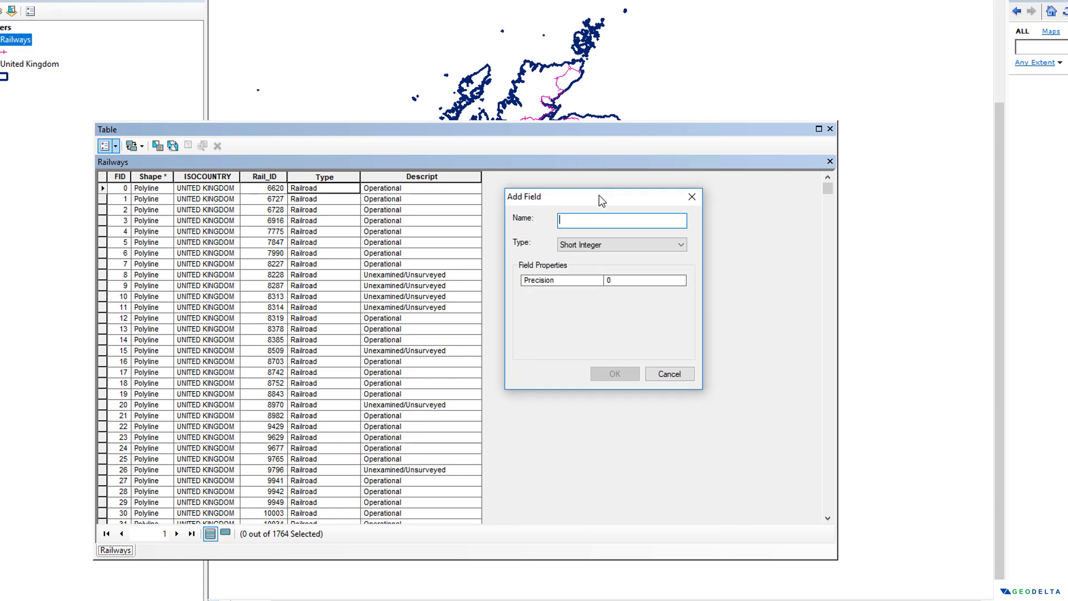
type("Test")
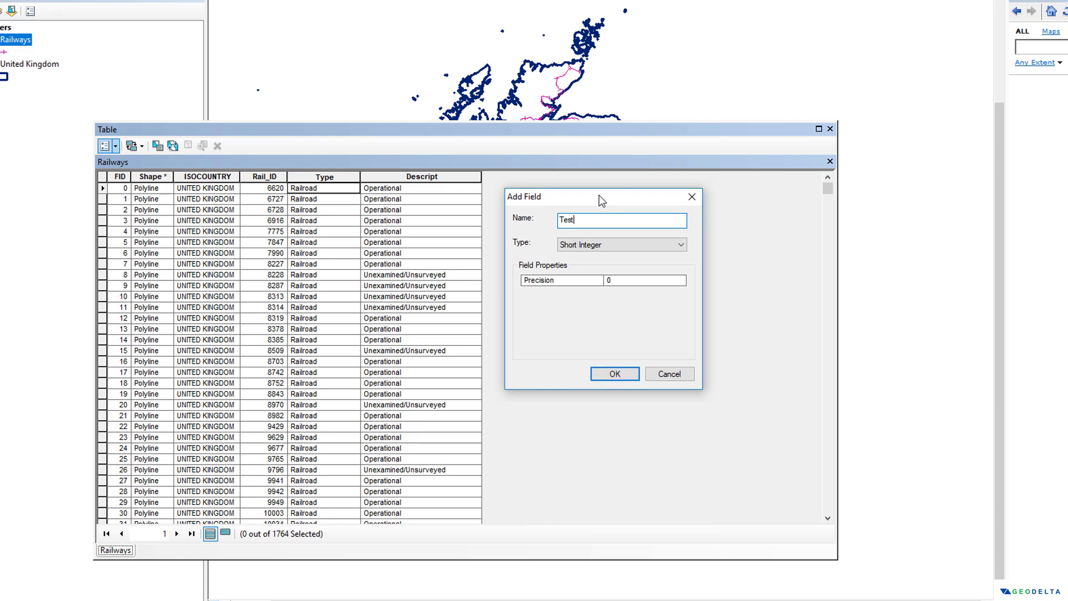
type("1")
left_click(632, 242)
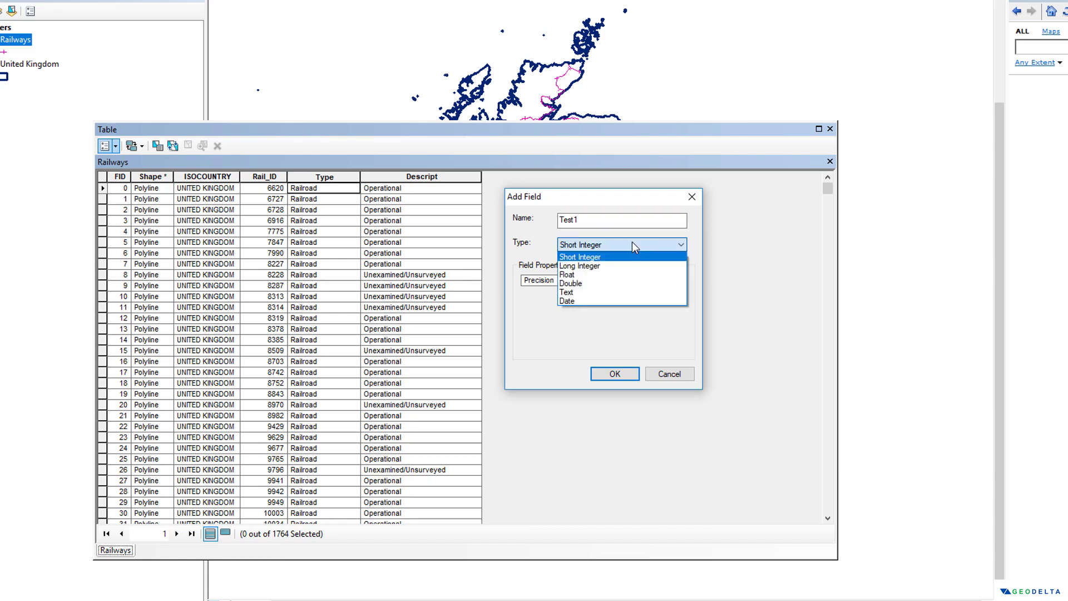
left_click(588, 292)
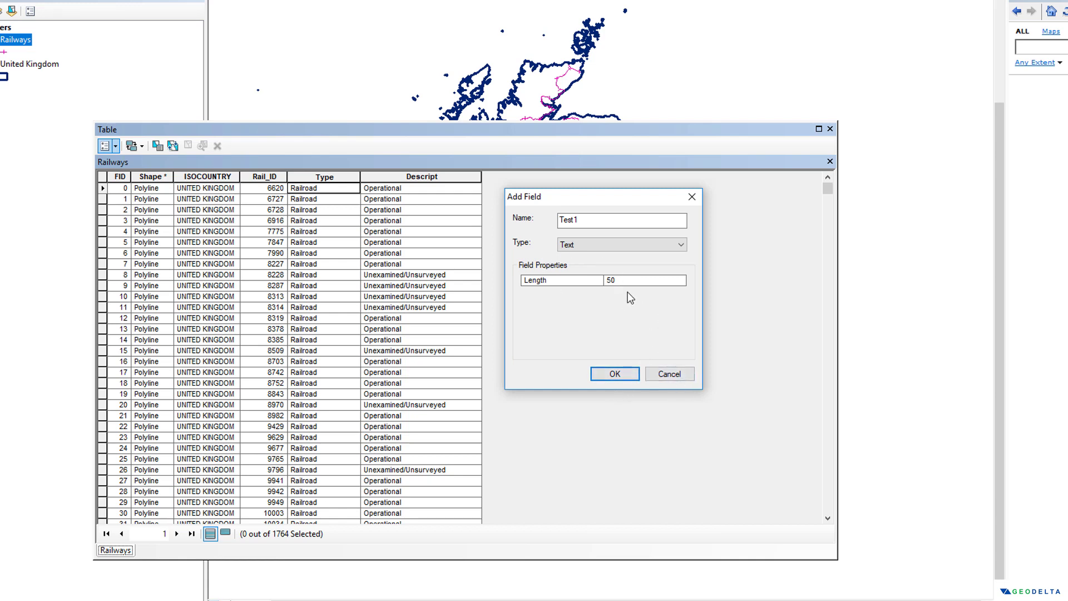
left_click_drag(621, 281, 596, 282)
left_click(625, 375)
Widen the table window to show the whole Test1 column, and start an edit session.
left_click_drag(838, 255, 1065, 261)
left_click_drag(962, 177, 743, 177)
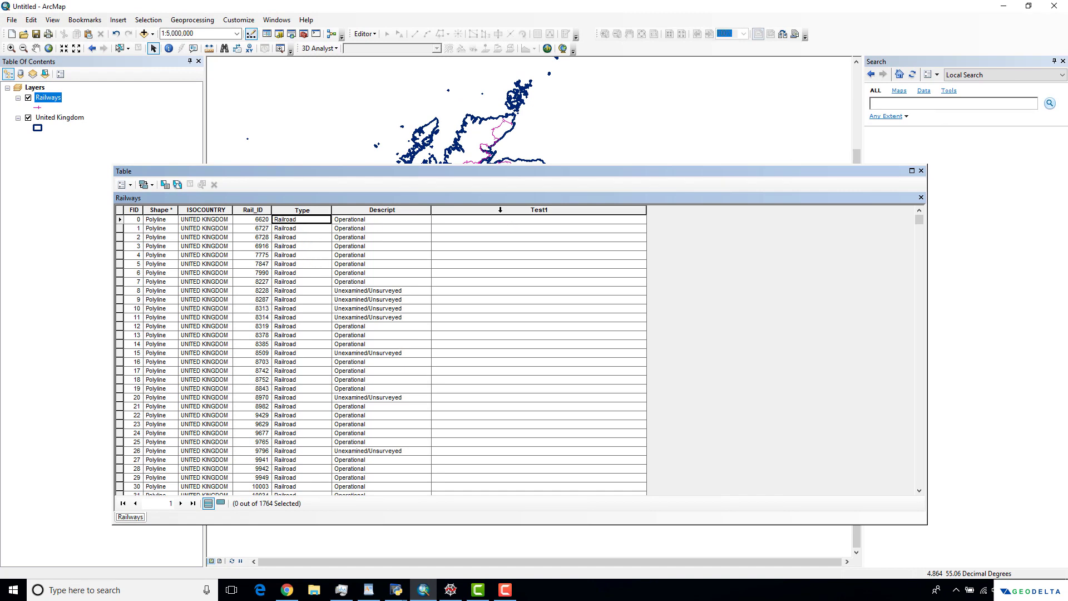
left_click(503, 210)
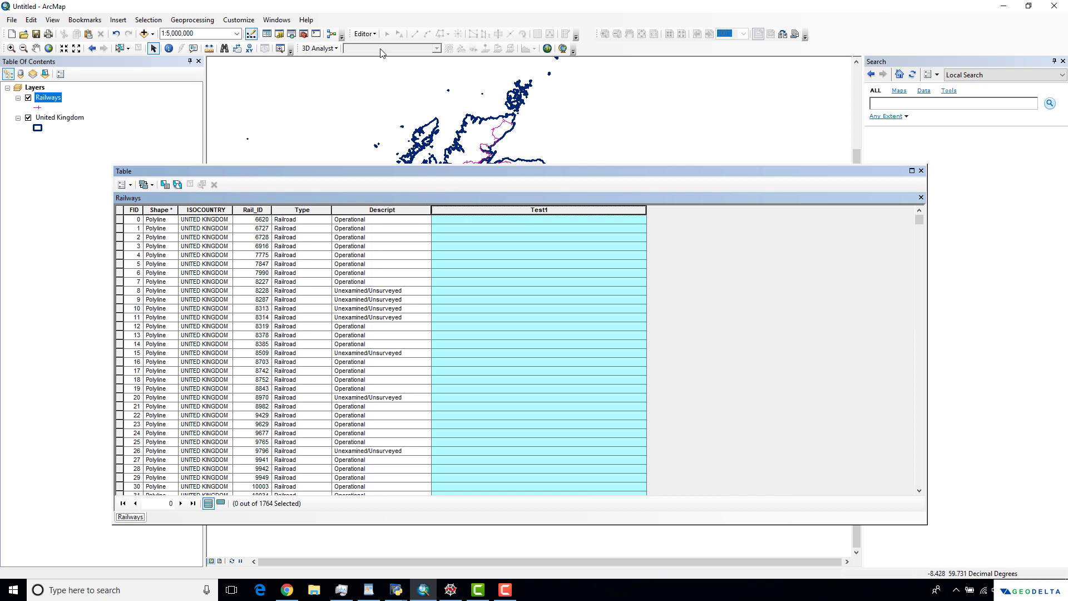
left_click(365, 34)
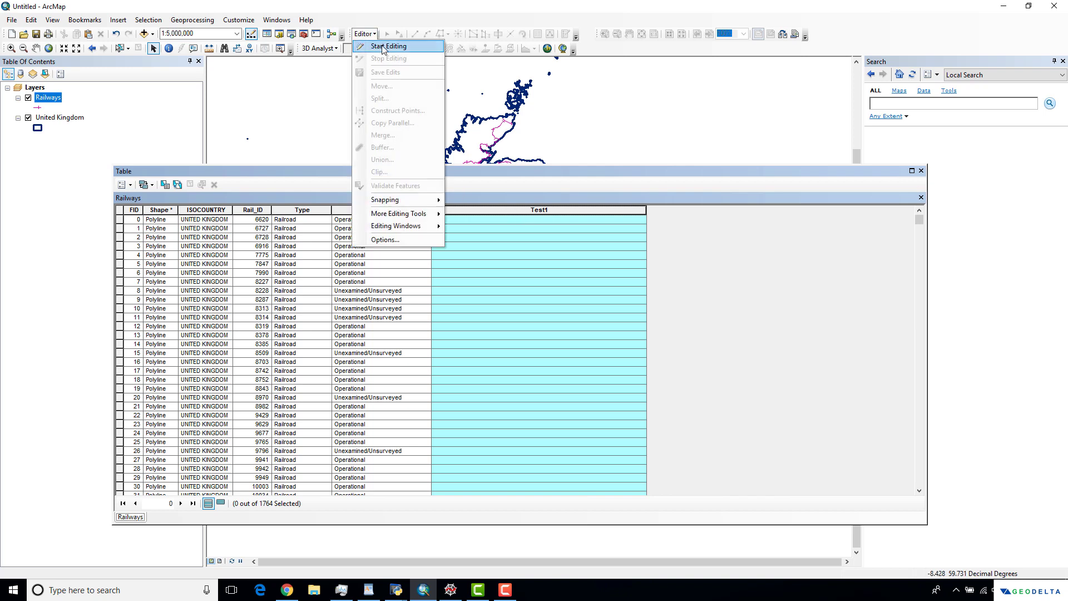
left_click(384, 47)
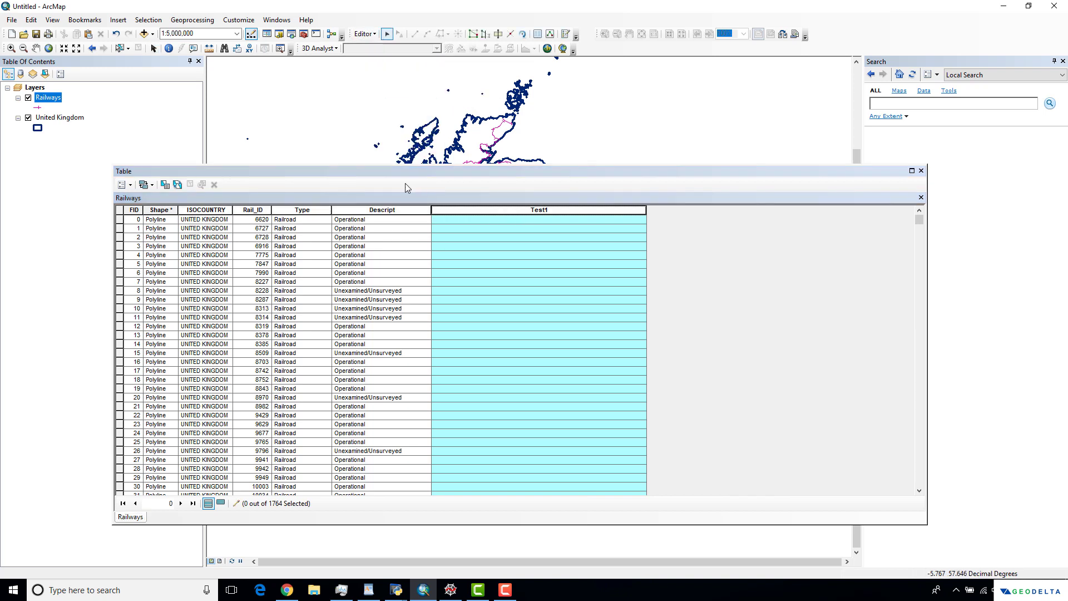
Enter Railtracks by hand in the first record's Test1 cell and clear the cell again.
left_click(491, 219)
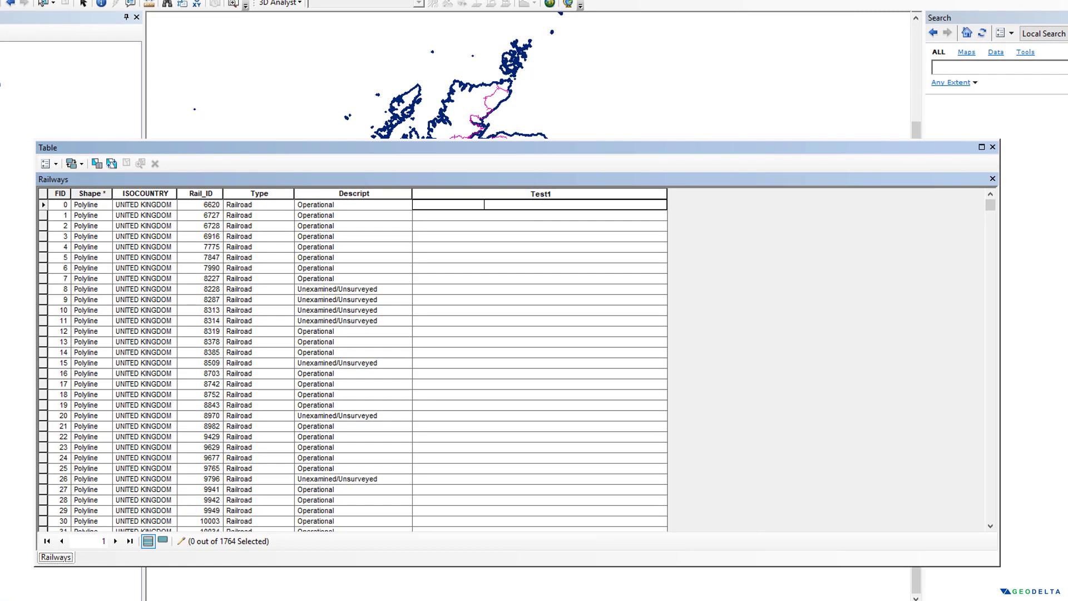
type("Railtracks")
left_click(449, 219)
left_click(419, 206)
key("Delete")
Open the Field Calculator for the Test1 field and set its parser to Python.
left_click(480, 195)
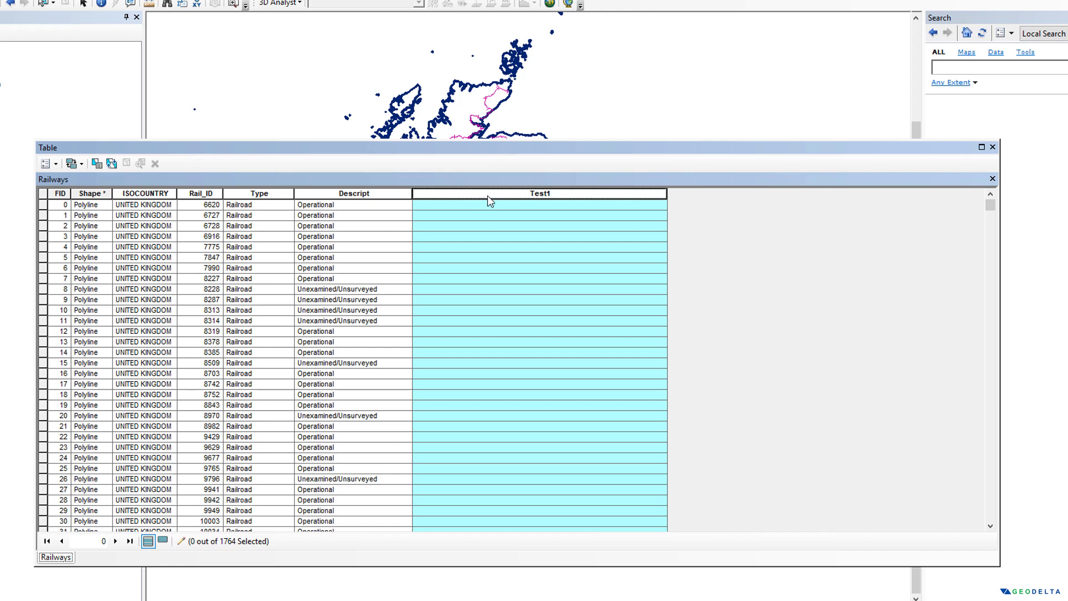
right_click(487, 195)
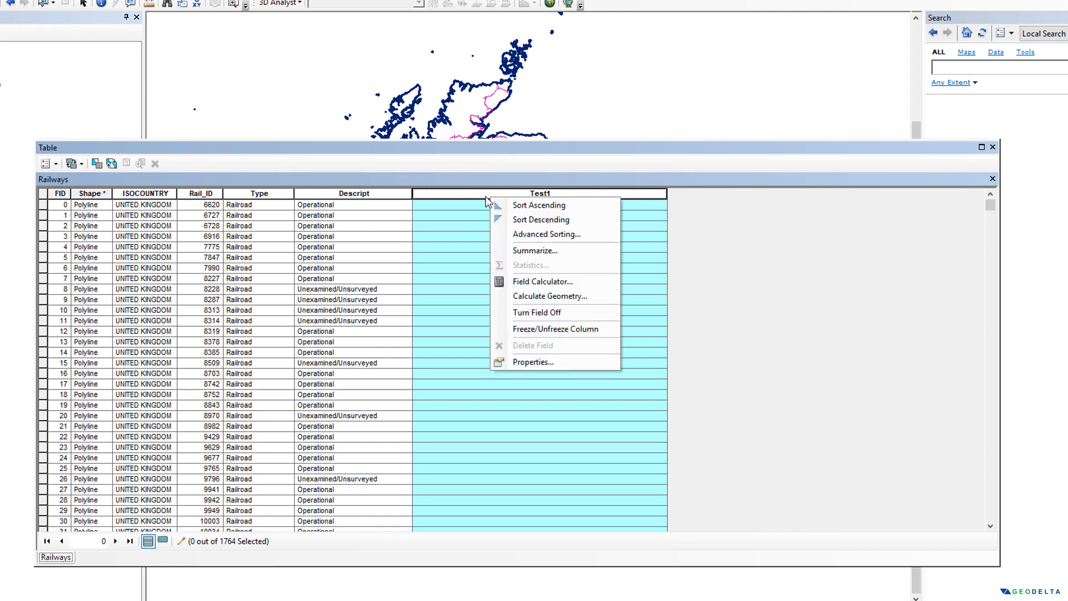
left_click(559, 287)
left_click_drag(526, 118, 801, 174)
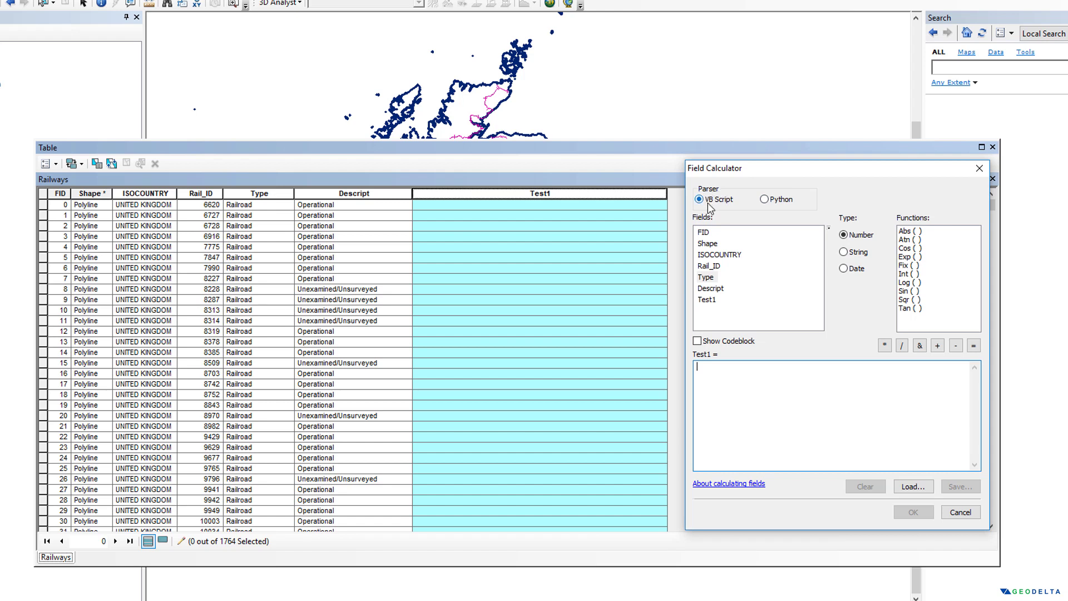
left_click(762, 199)
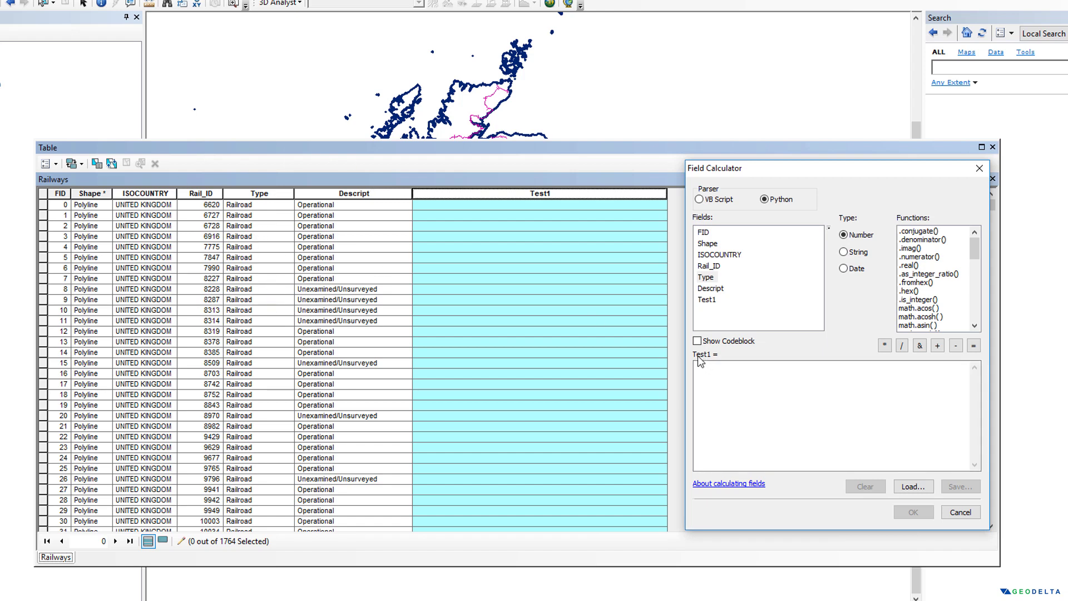
left_click(718, 374)
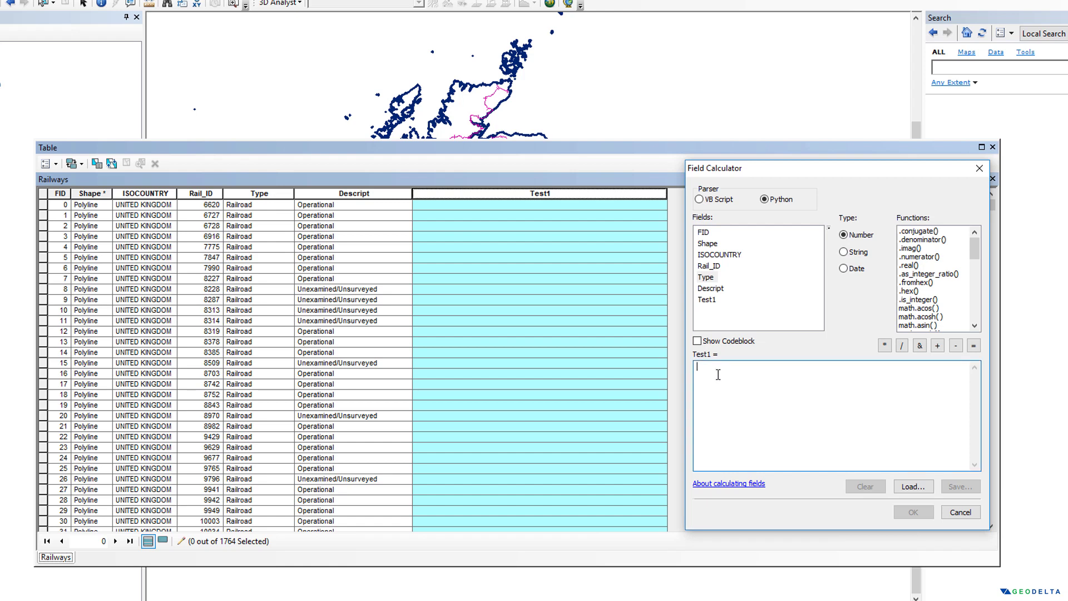
Calculate Test1 with the expression !Type!.replace("Railroad", "Railtracks").
double_click(706, 279)
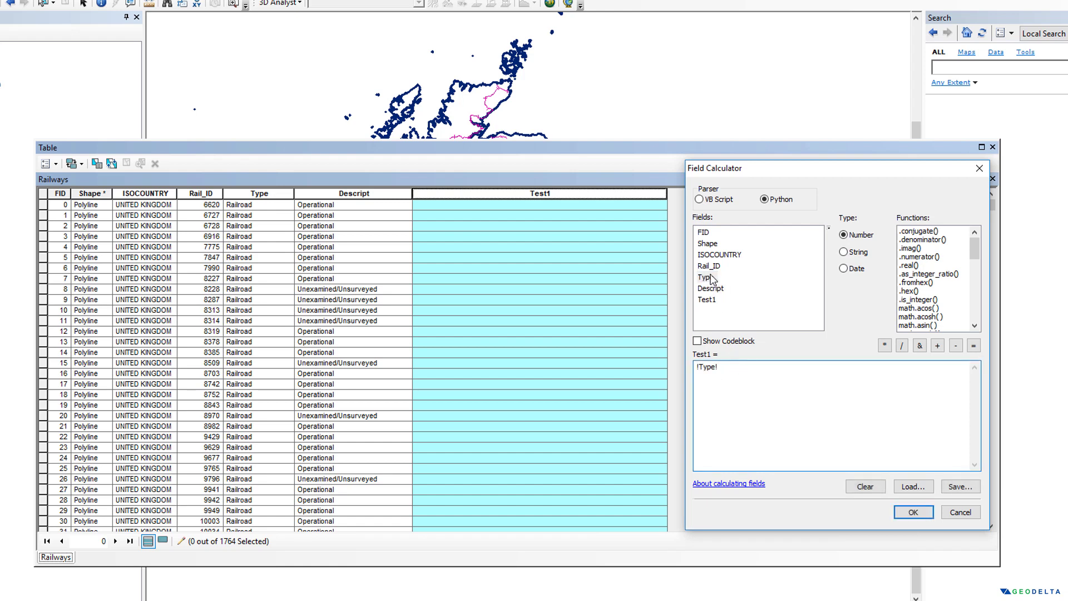
left_click(708, 278)
left_click(736, 381)
type(".repla")
type("ce()")
type("Railro")
type("ad")
type("\"")
type(", \"Rail")
type("tracks")
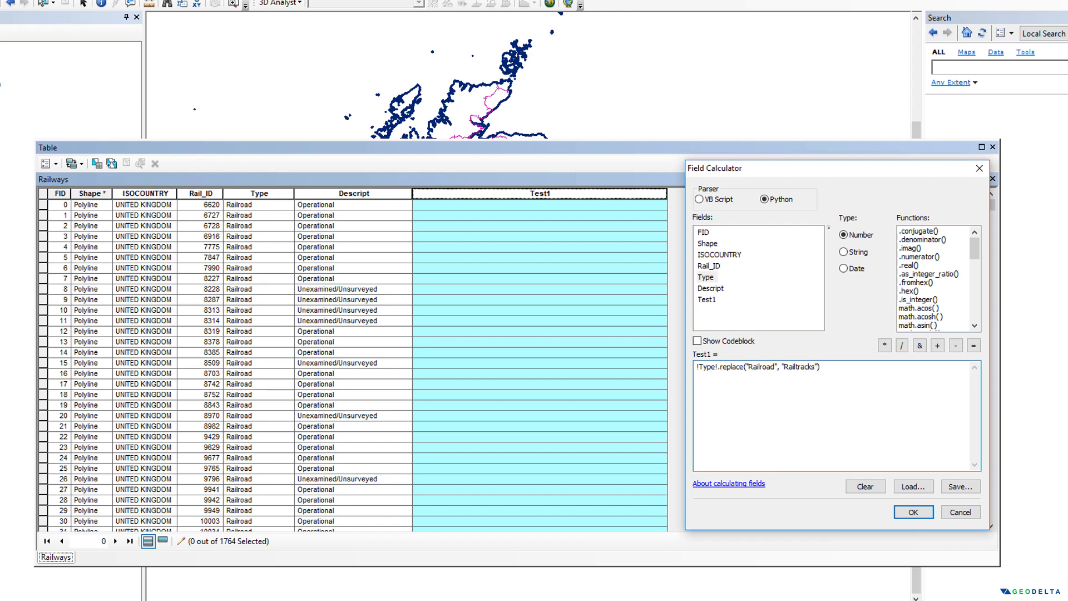
type("\")")
left_click(914, 512)
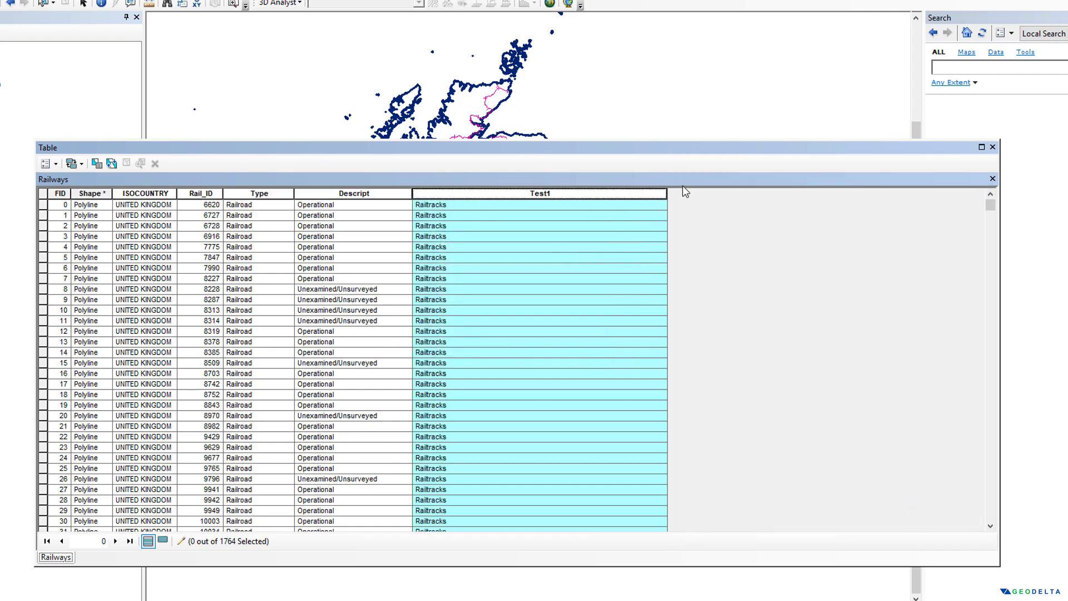
Narrow the Test1 column and highlight the Type column in the Railways table.
left_click_drag(668, 194, 487, 194)
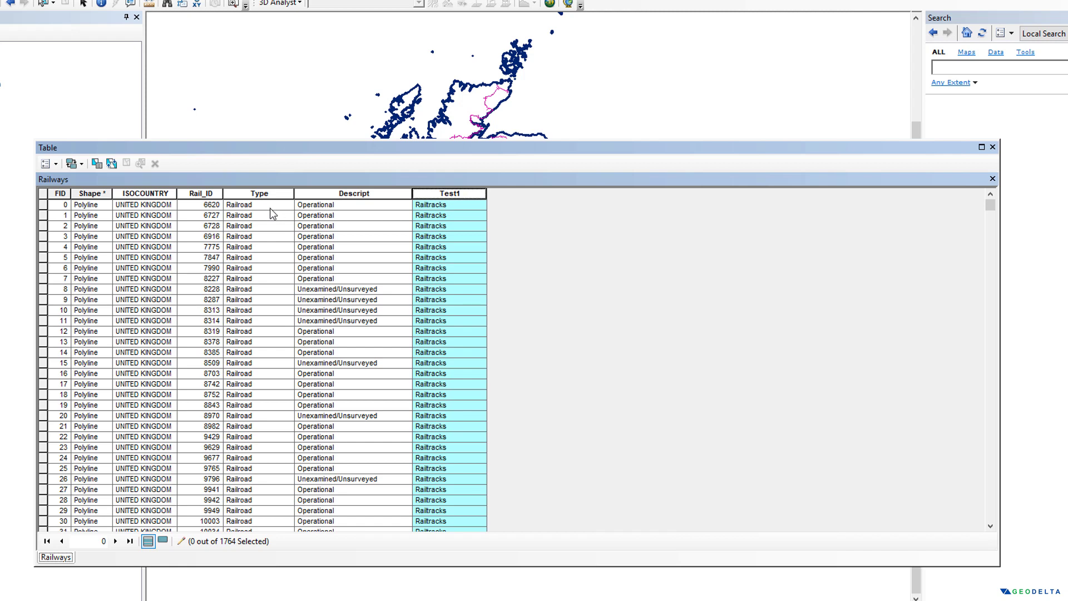
left_click(258, 193)
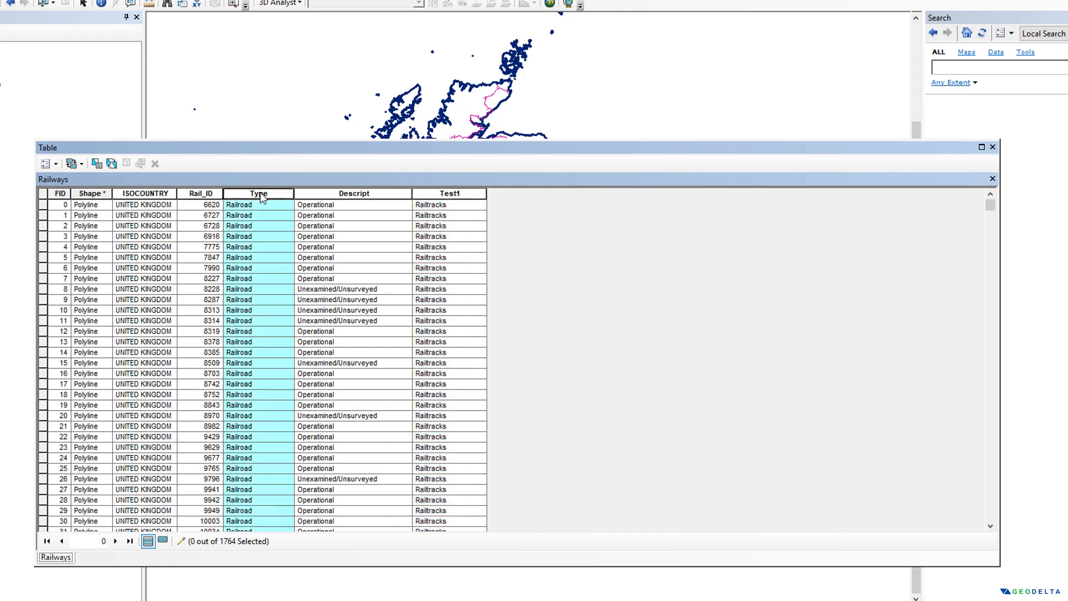
right_click(261, 196)
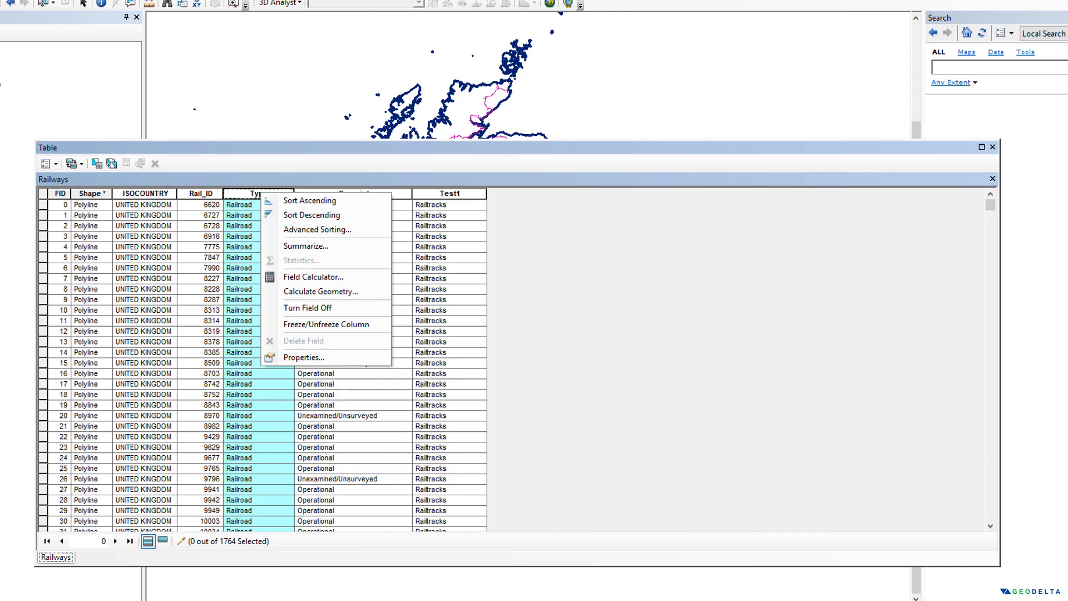
left_click(274, 216)
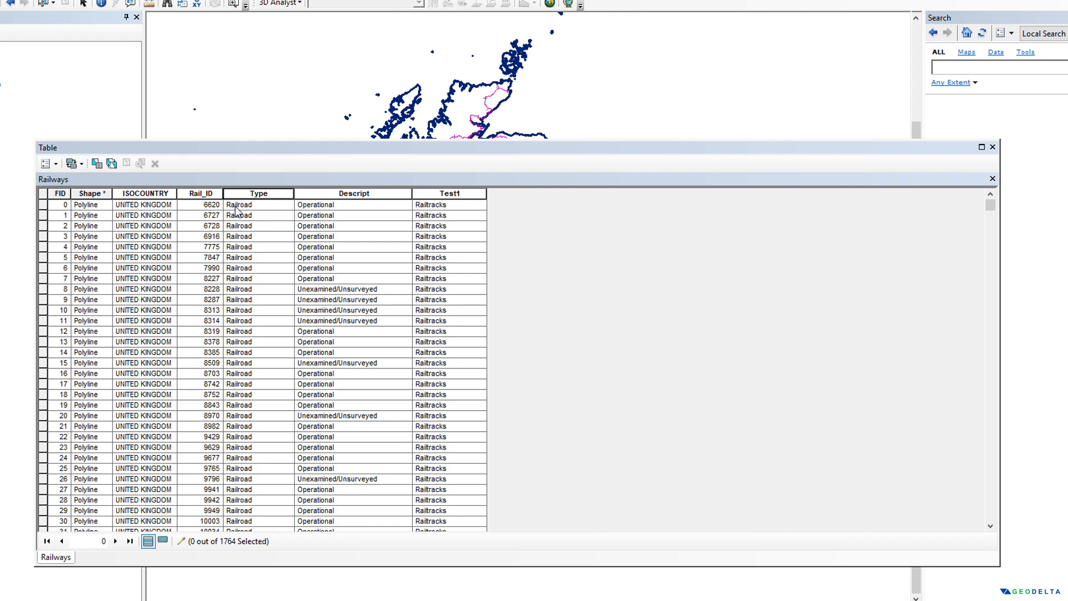
Open the Field Calculator for the Test1 field and move its dialog clear of the Test1 column.
left_click(439, 194)
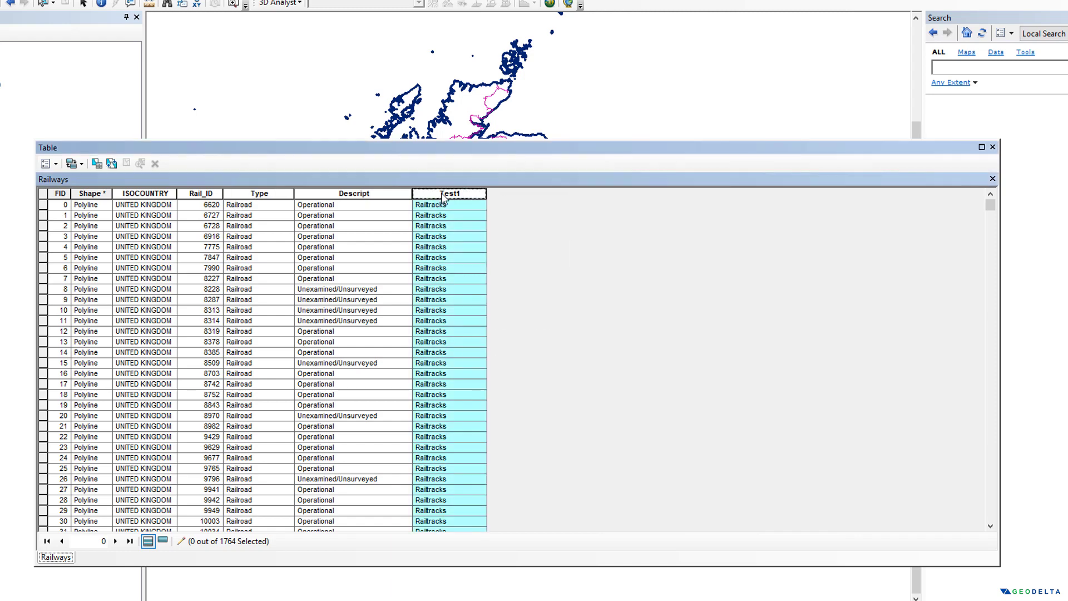
right_click(444, 197)
left_click(518, 276)
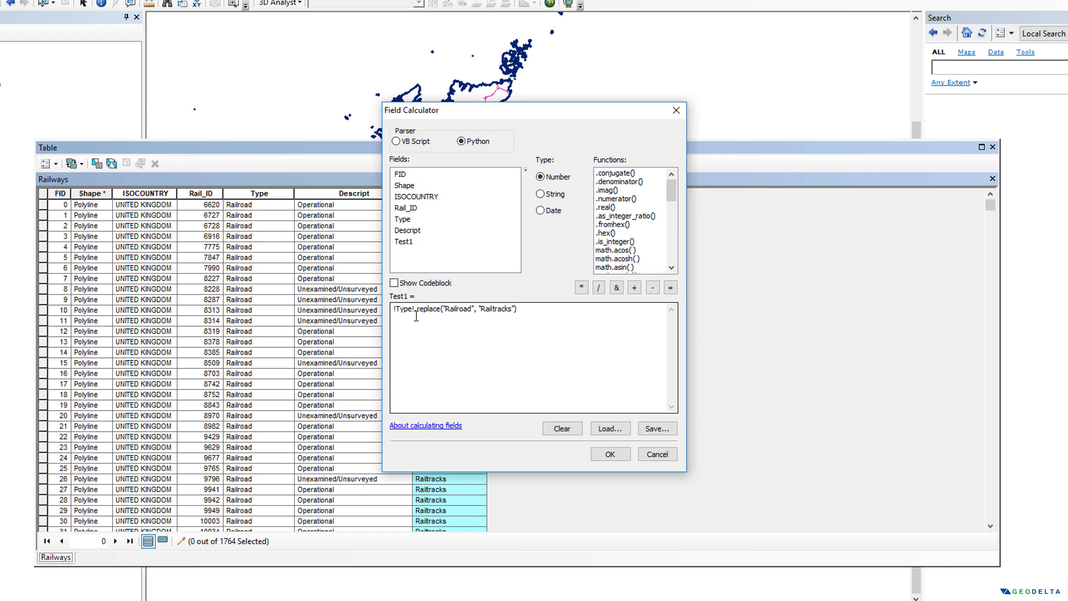
left_click_drag(394, 309, 443, 306)
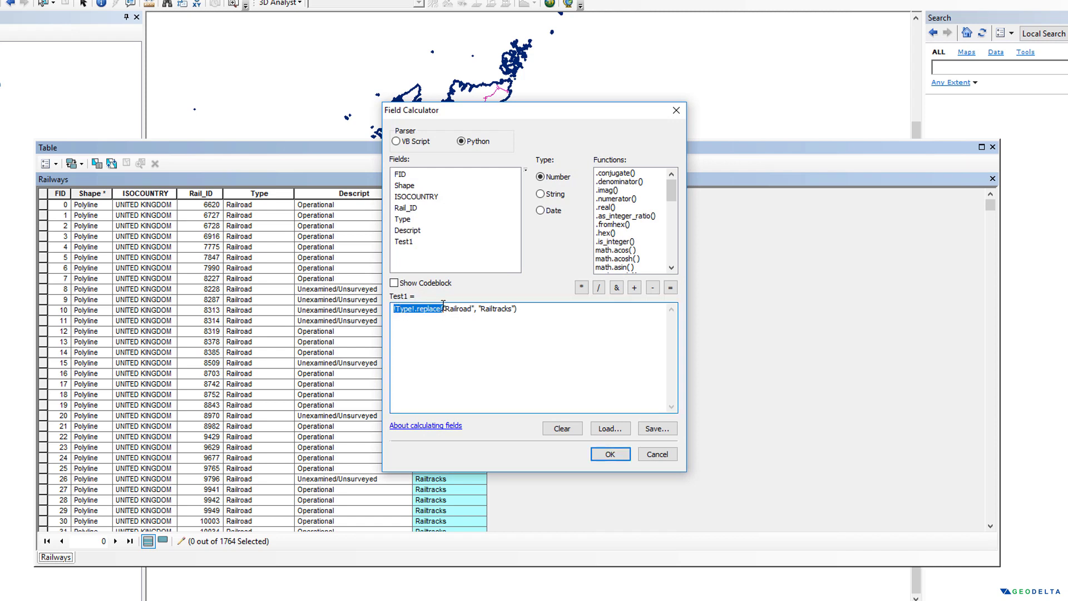
left_click_drag(512, 111, 675, 121)
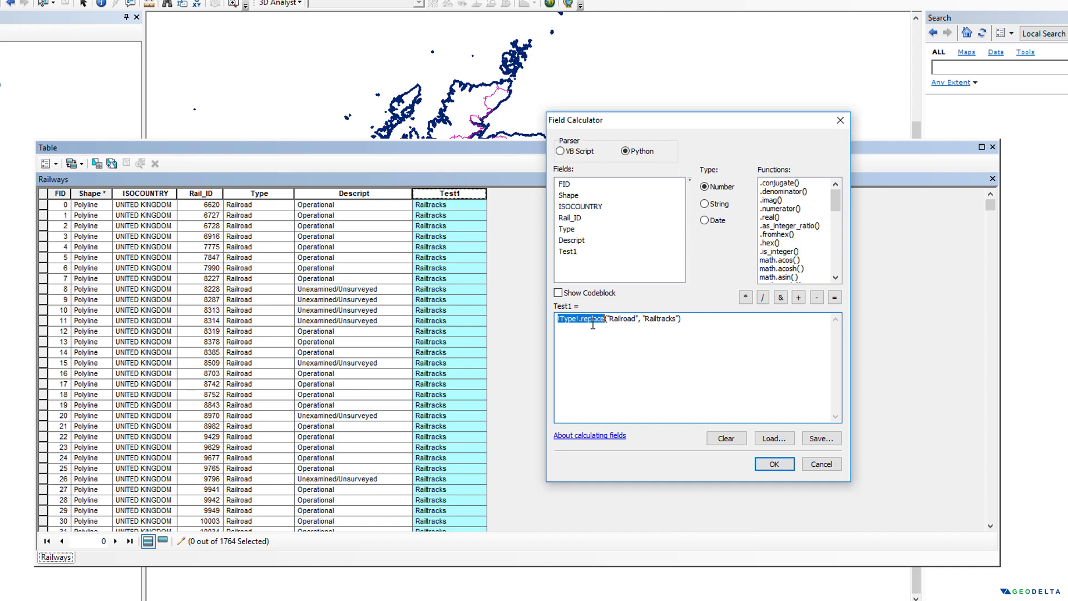
Calculate Test1 with the expression !Type!.replace("R", "r").
left_click(615, 322)
key("Delete")
key("Delete")
key("Delete")
key("Delete")
key("Delete")
key("Delete")
key("Delete")
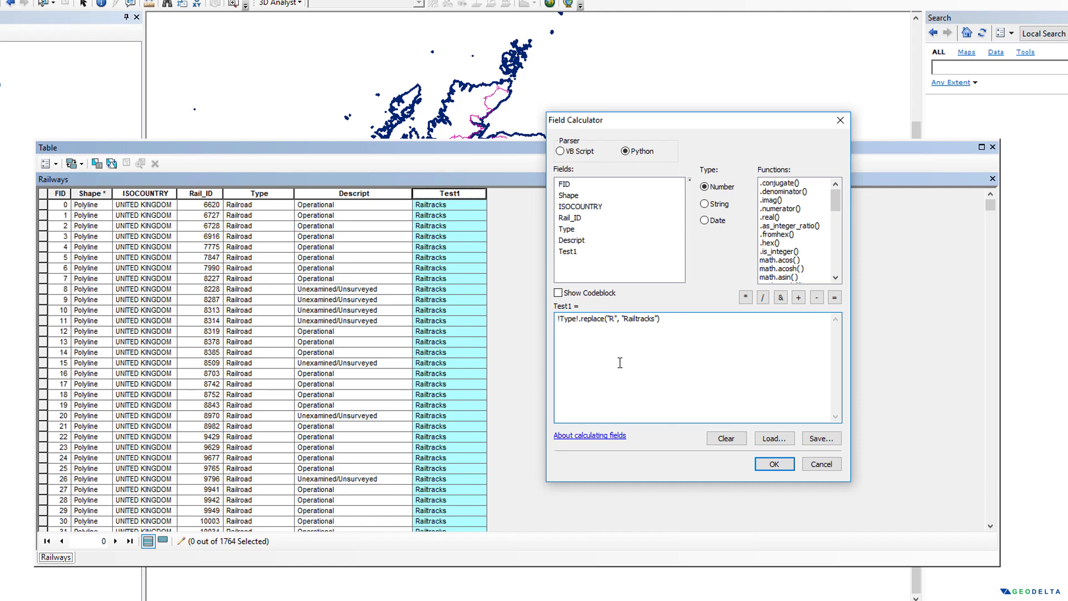
left_click_drag(623, 320, 656, 320)
type("r")
left_click(773, 463)
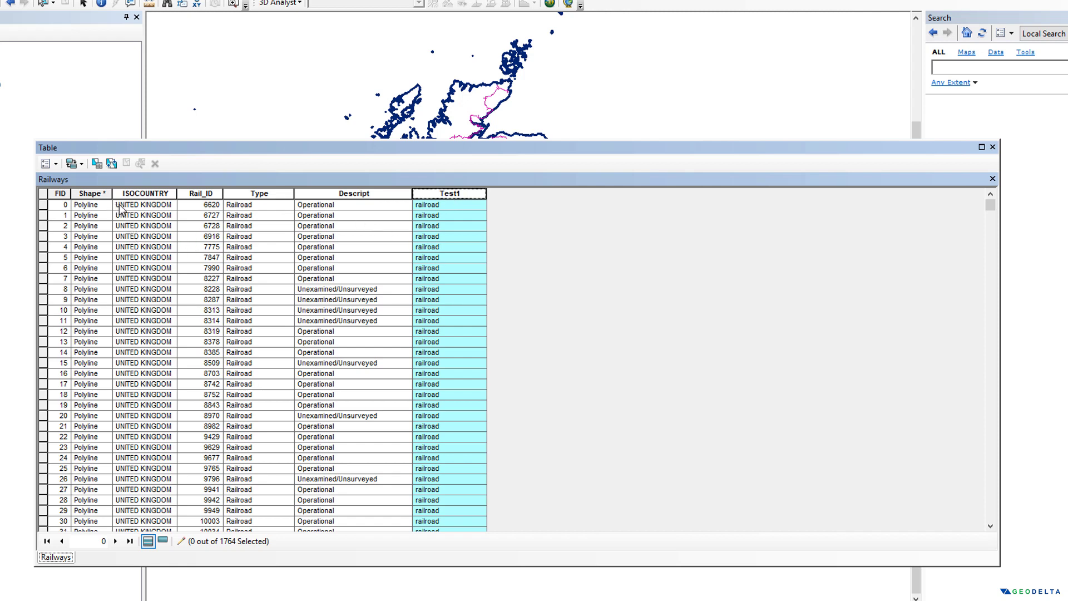
Reopen the Field Calculator for the Test1 field, move its dialog off the table columns and clear the previous expression.
left_click(133, 193)
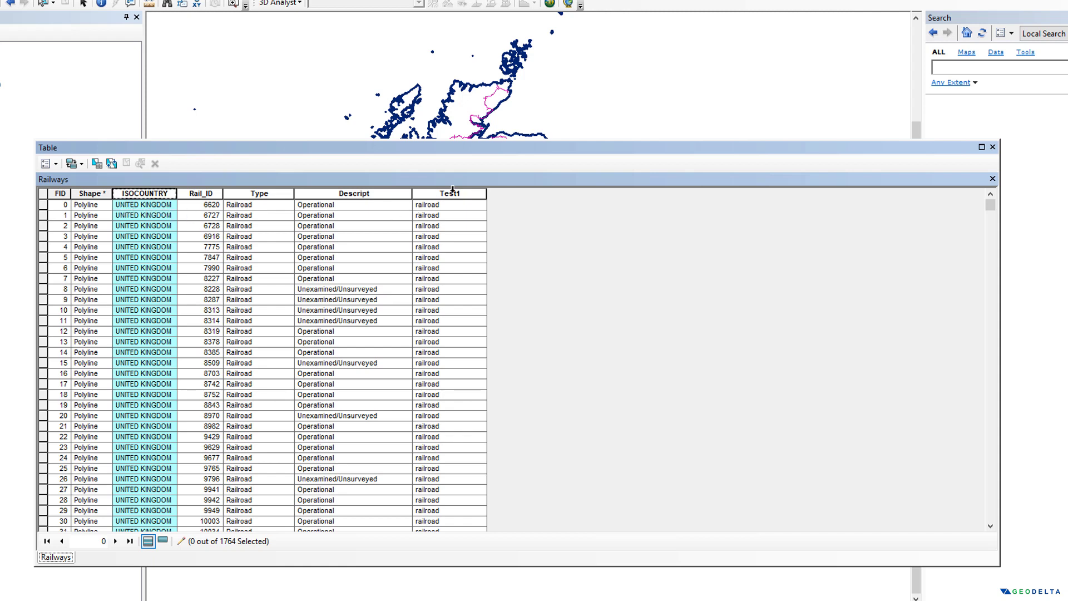
left_click(453, 193)
right_click(454, 193)
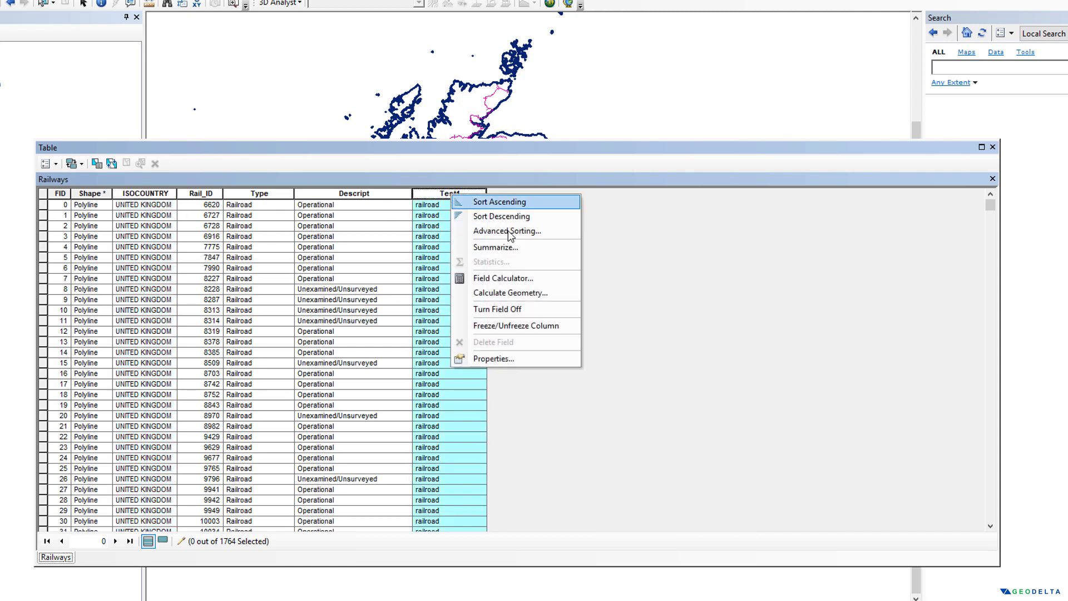
left_click(538, 277)
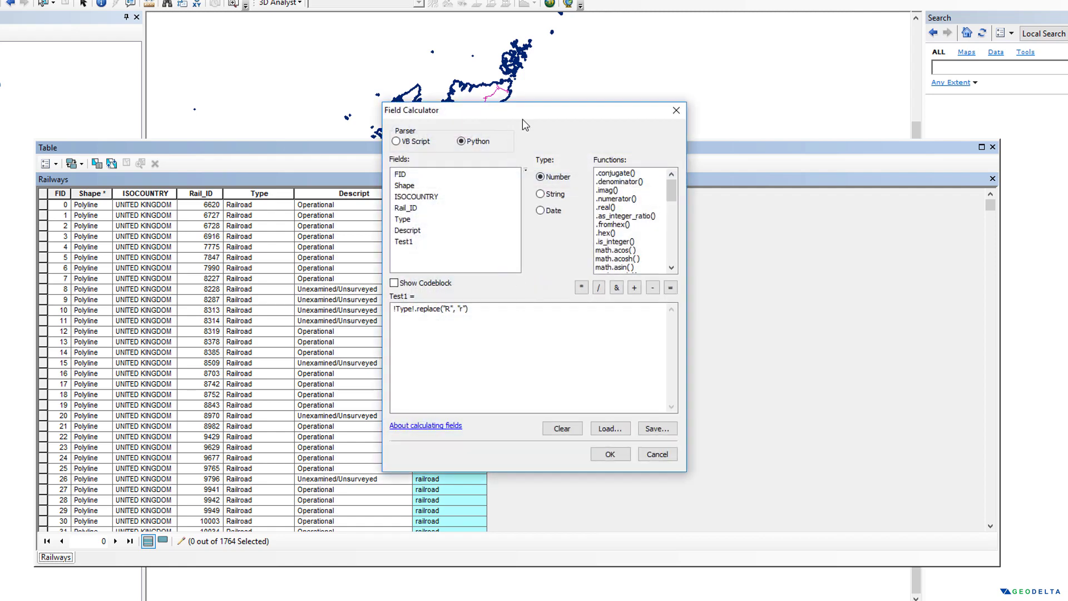
left_click_drag(523, 119, 681, 148)
left_click_drag(675, 350, 467, 346)
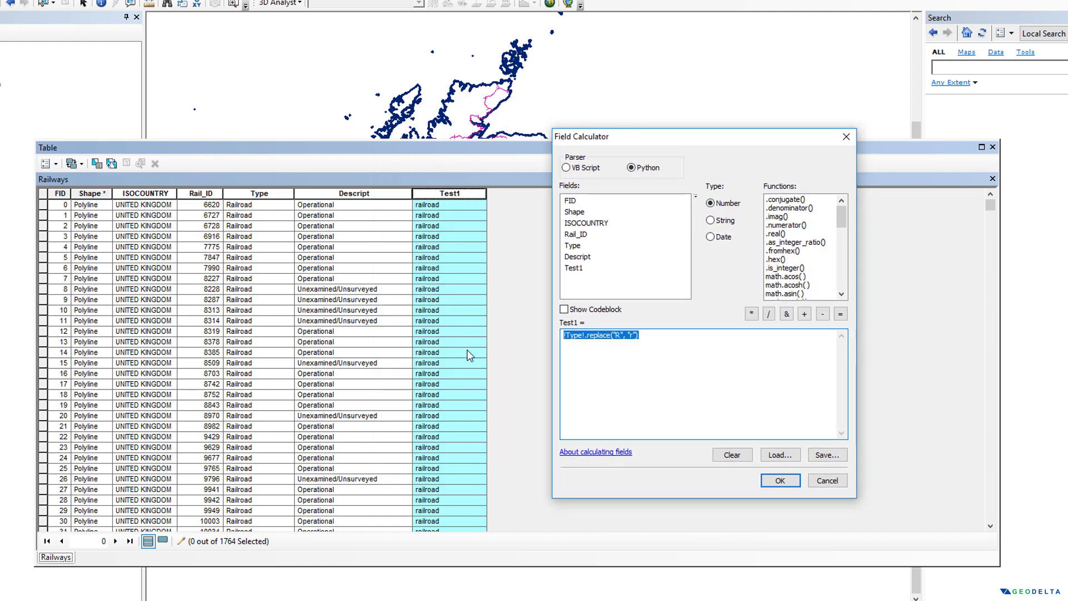
key("Delete")
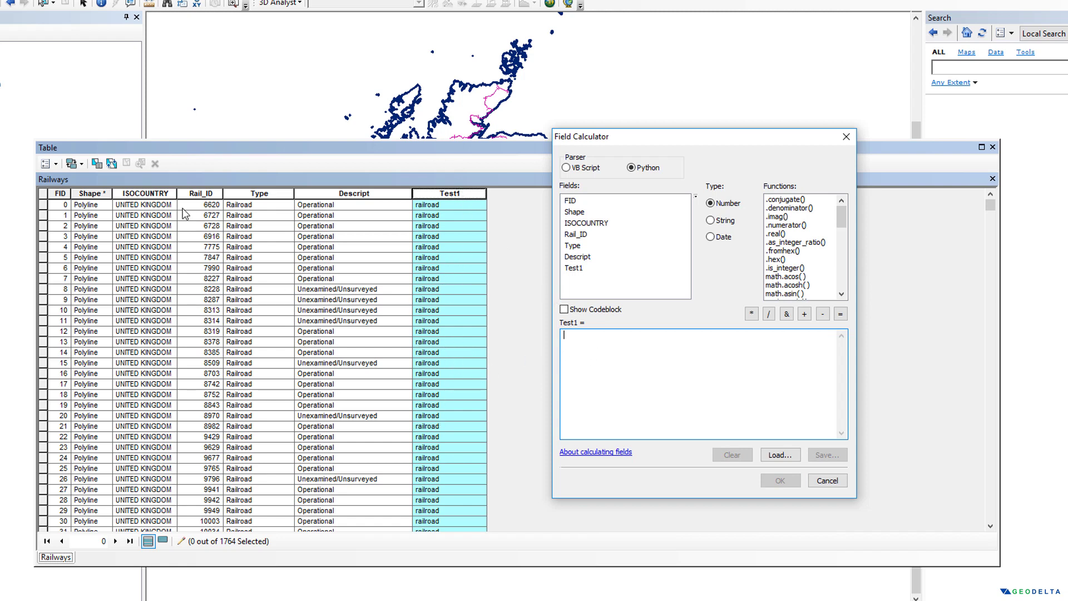
Calculate Test1 as the first character of the country field with the expression !ISOCOUNTRY![0].
left_click(151, 194)
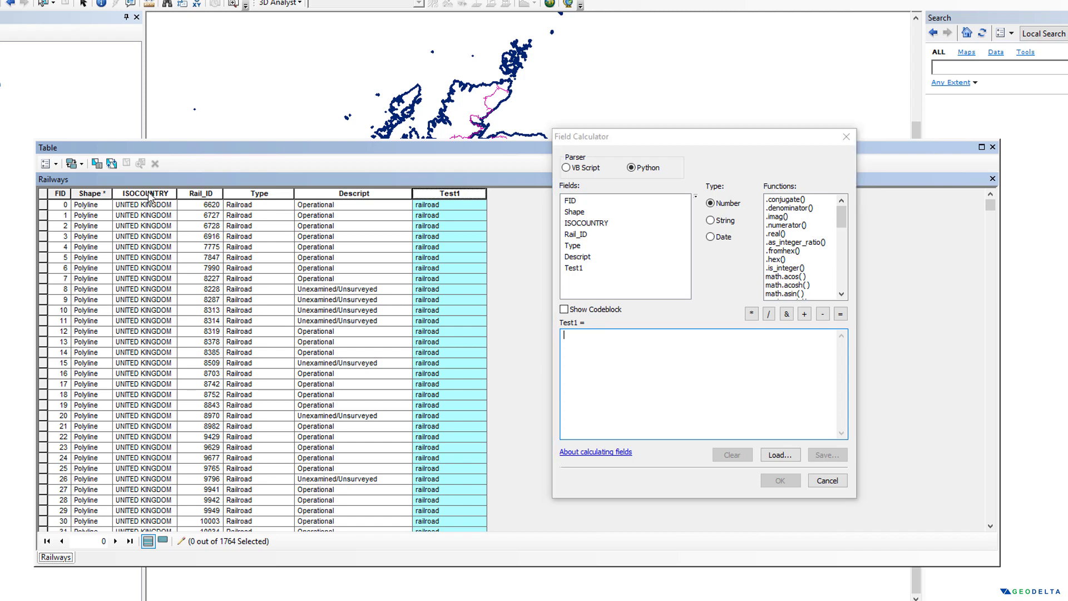
double_click(585, 224)
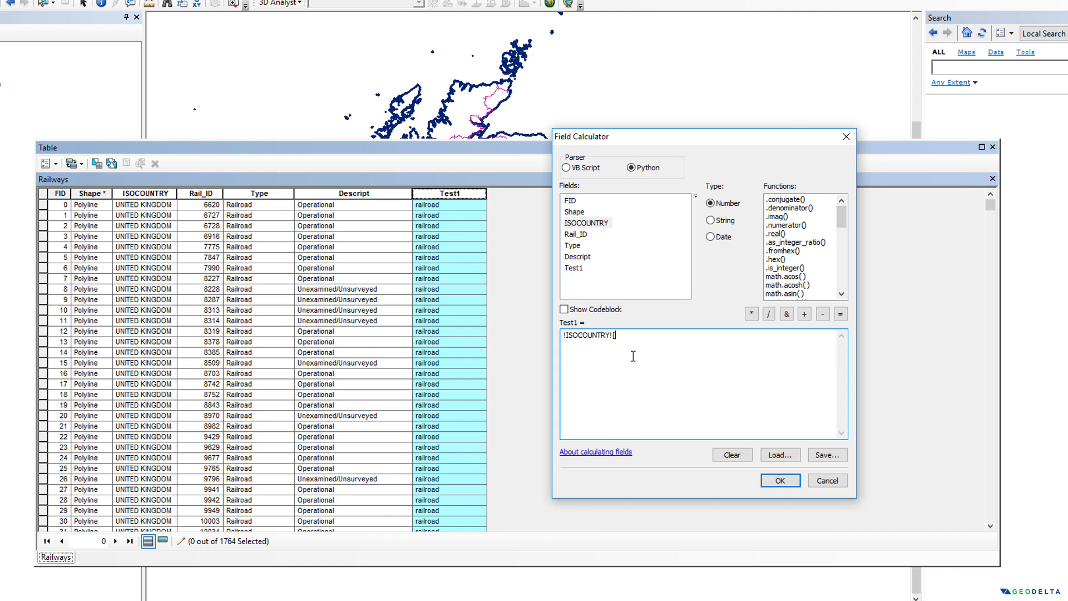
type("0]")
left_click(780, 480)
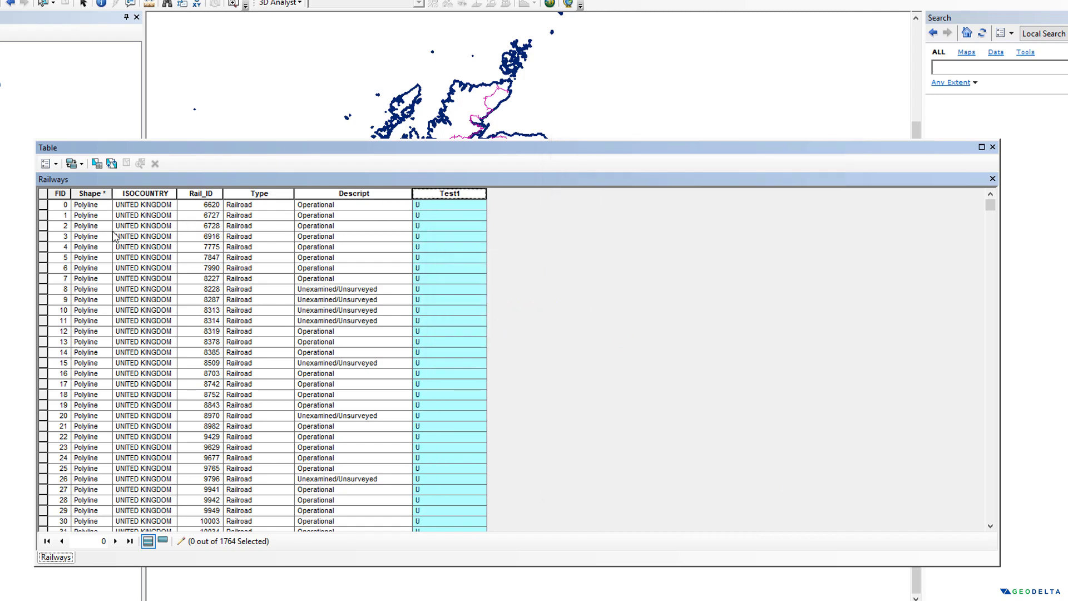
Recalculate Test1 with the slice expression !ISOCOUNTRY![0:3].
right_click(420, 190)
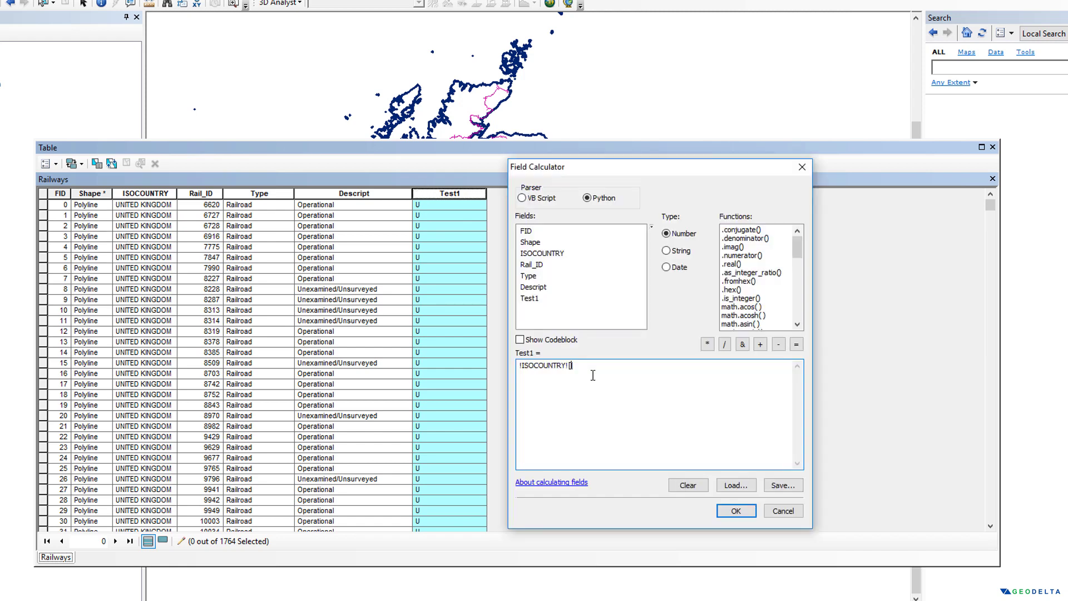
type("0:3")
left_click(735, 510)
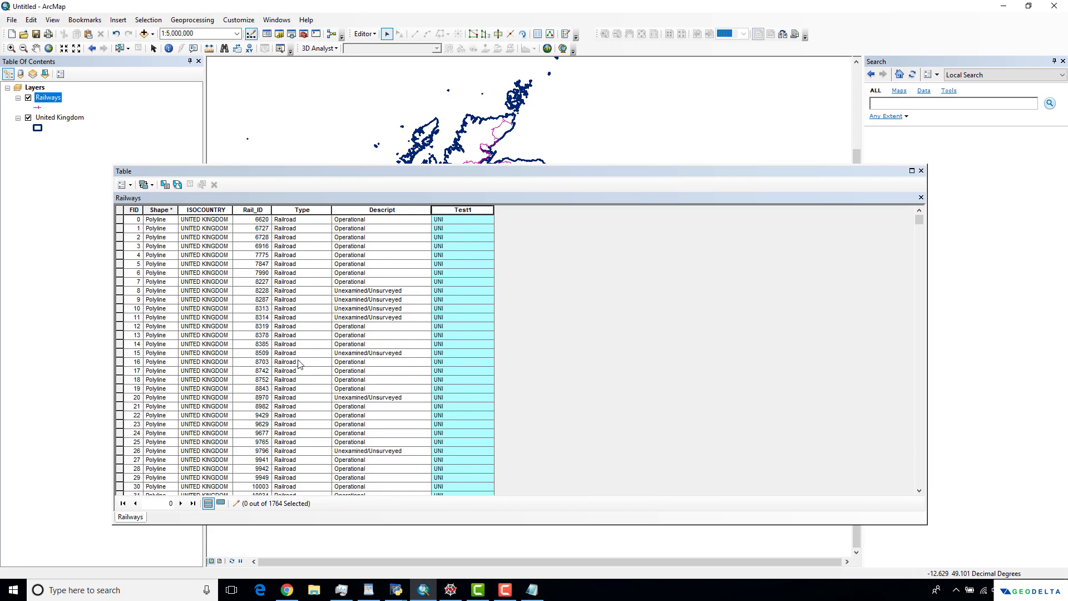
Switch to the blank Notepad document and resize its window to uncover the map's layer list.
left_click(532, 590)
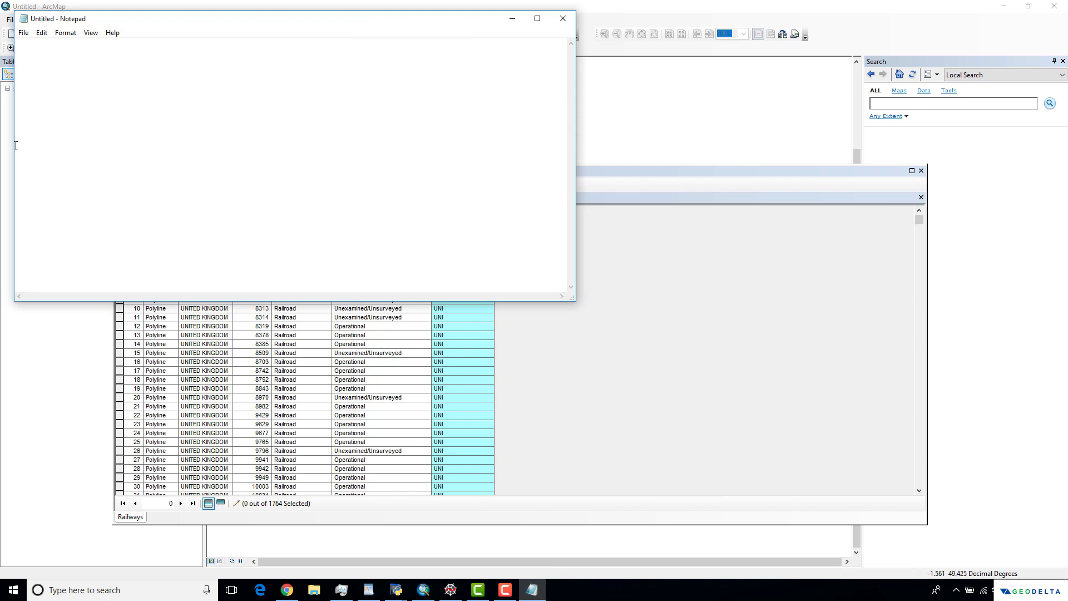
left_click_drag(15, 146, 215, 156)
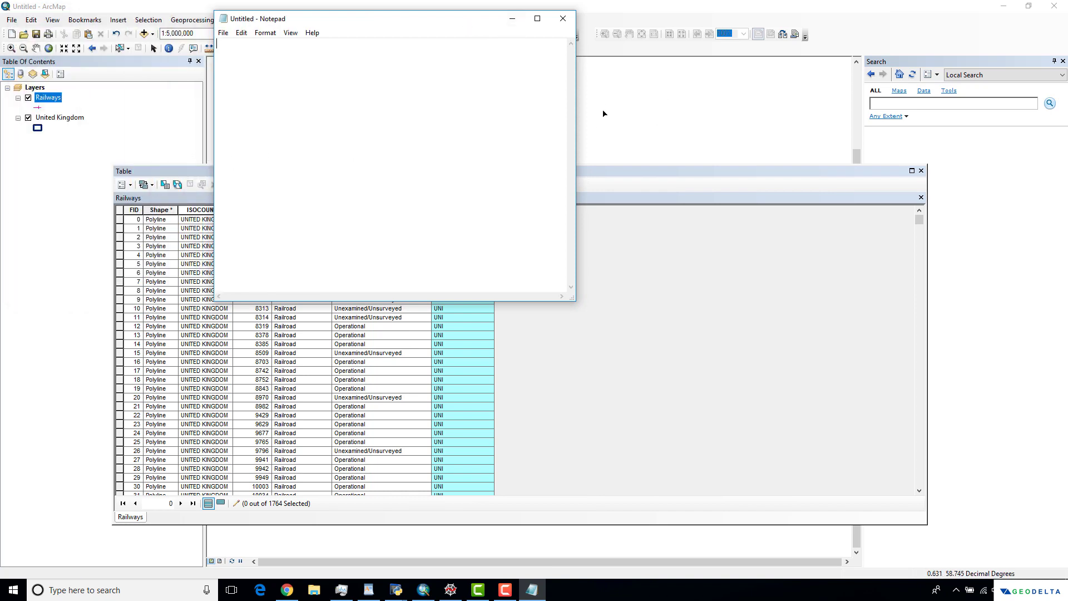
left_click_drag(575, 104, 742, 105)
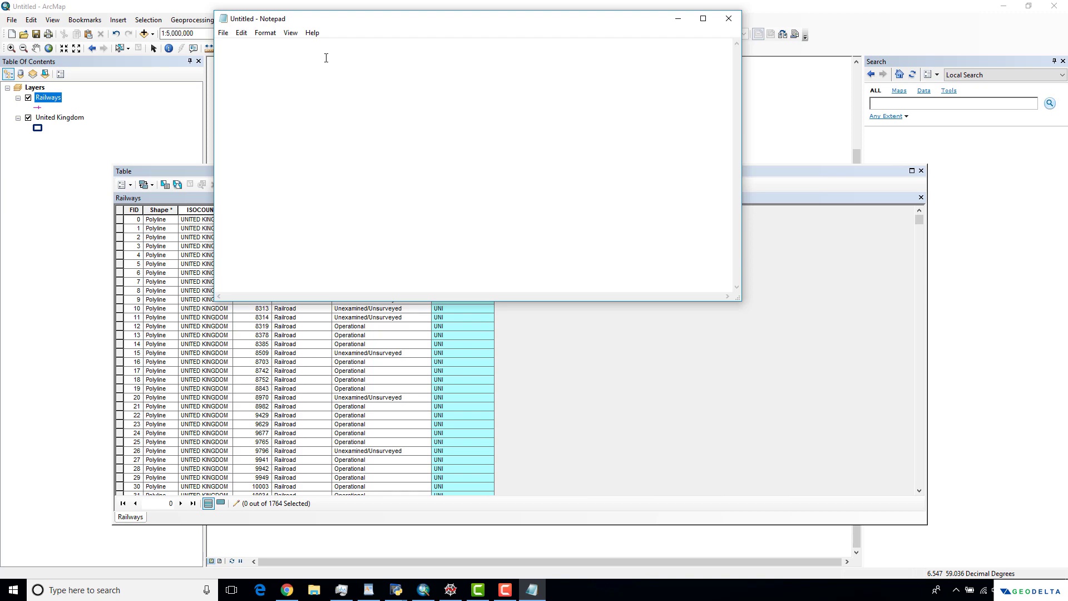
Write the spaced letters U N I T E D with 0 1 2 3 4 5 beneath them, and move Notepad beside the table's columns.
type("U N")
type(" I T E")
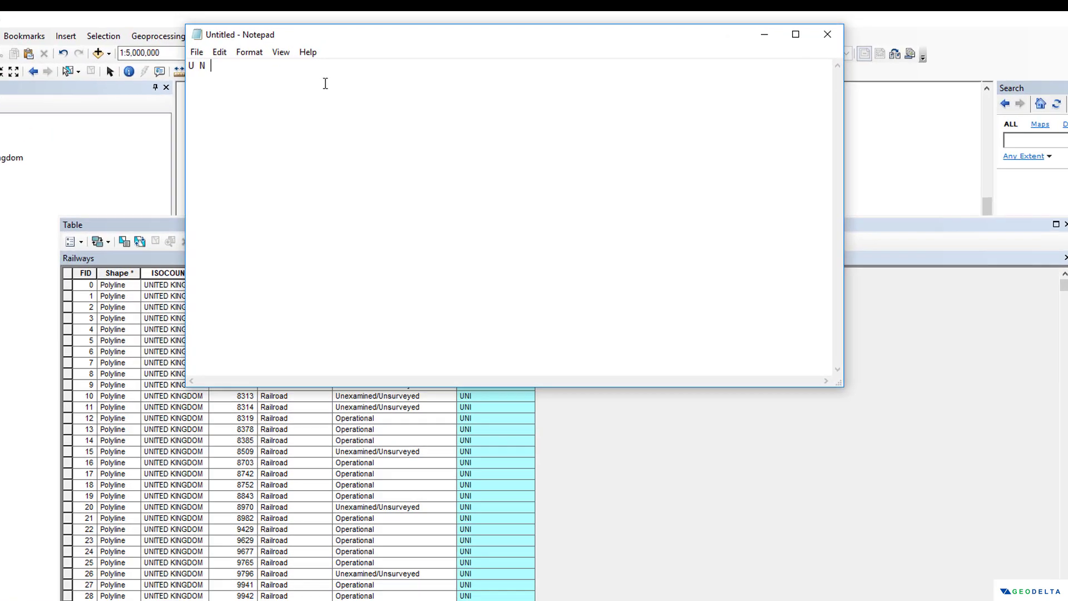
type(" D")
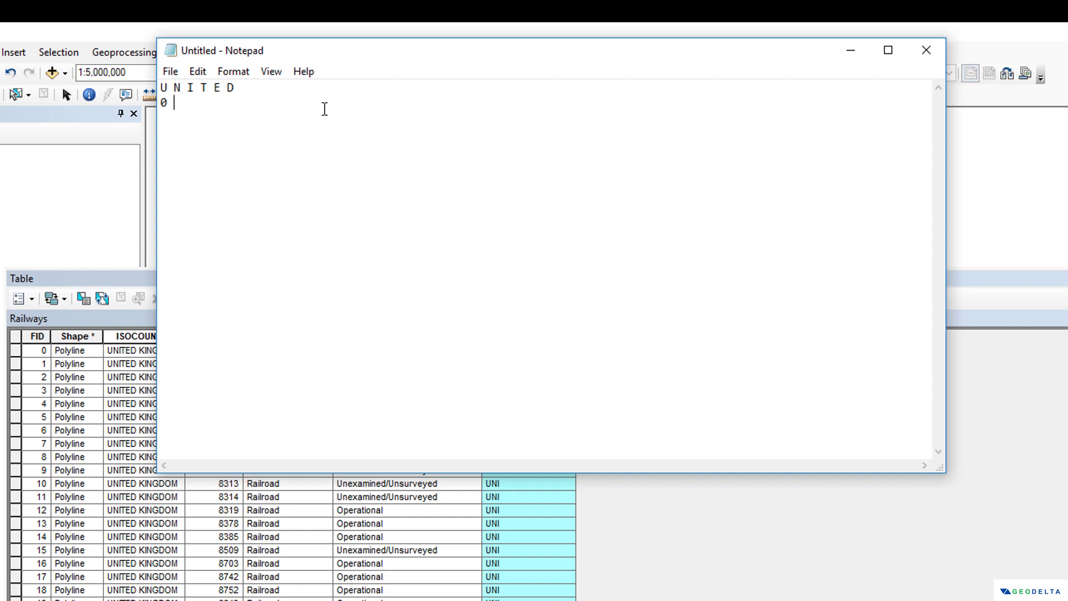
type("1 1")
key("BackSpace")
key("BackSpace")
type("2 3 4 5")
left_click_drag(425, 49, 882, 380)
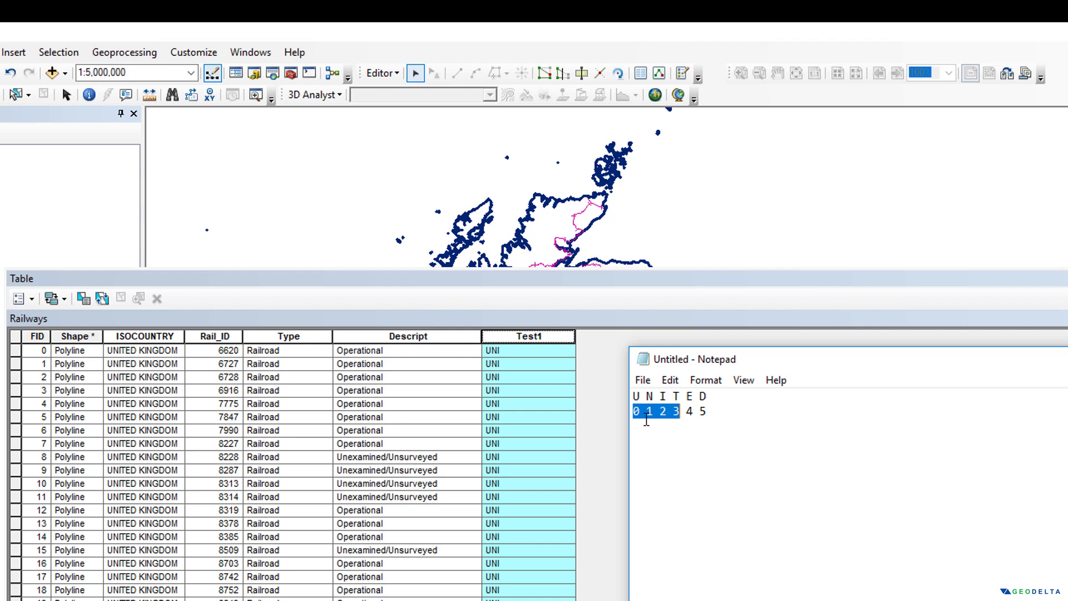
Examine how the index digits line up with the letters of UNITED by highlighting parts of both rows.
left_click_drag(642, 412, 679, 411)
left_click(636, 396)
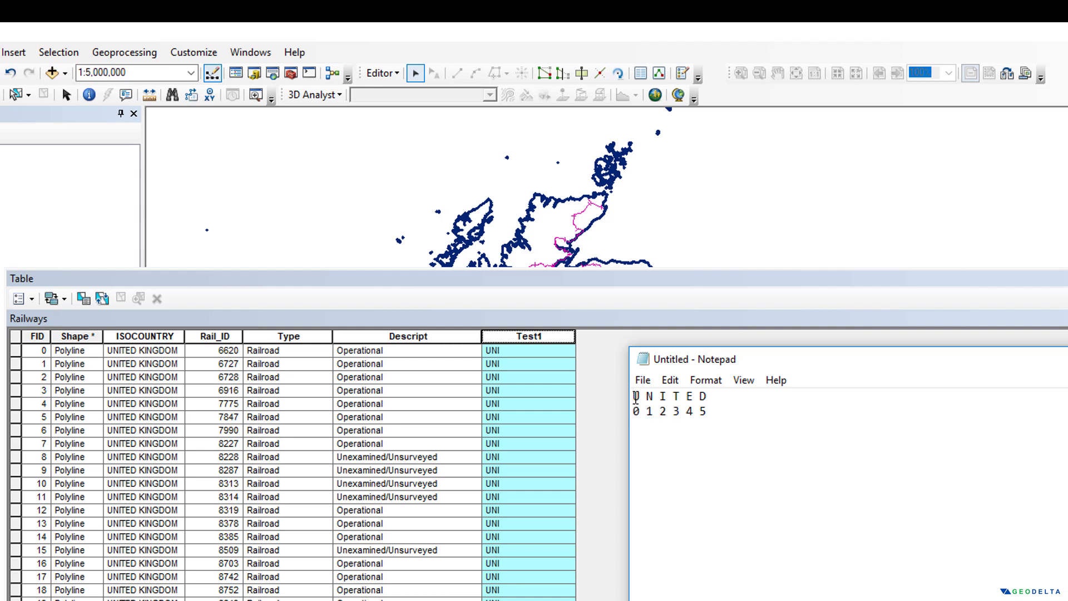
left_click_drag(636, 396, 668, 399)
left_click(678, 413)
left_click_drag(632, 396, 709, 398)
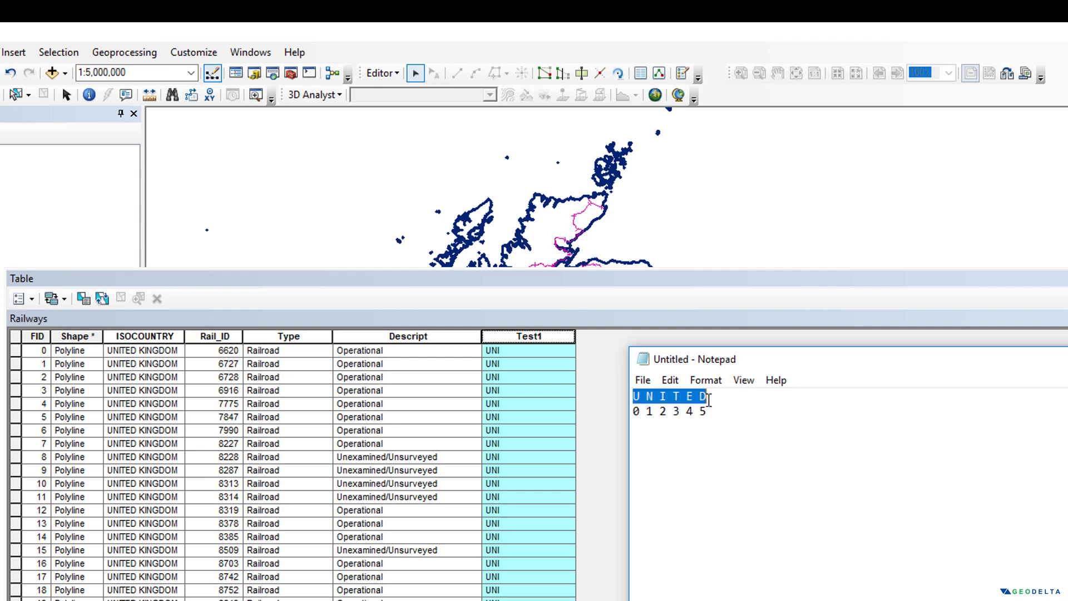
left_click(649, 398)
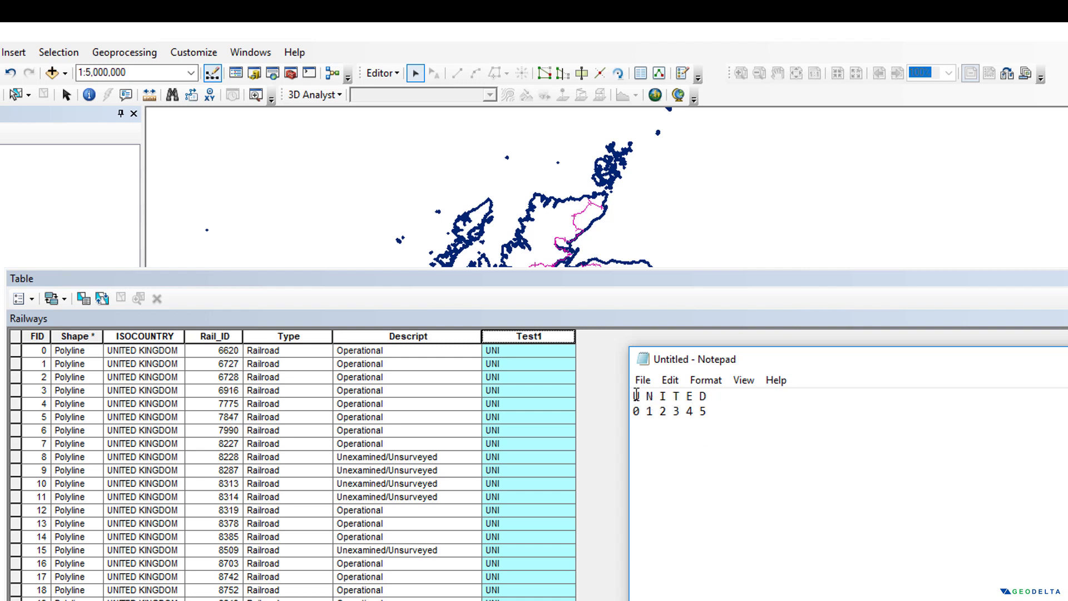
left_click_drag(633, 396, 709, 396)
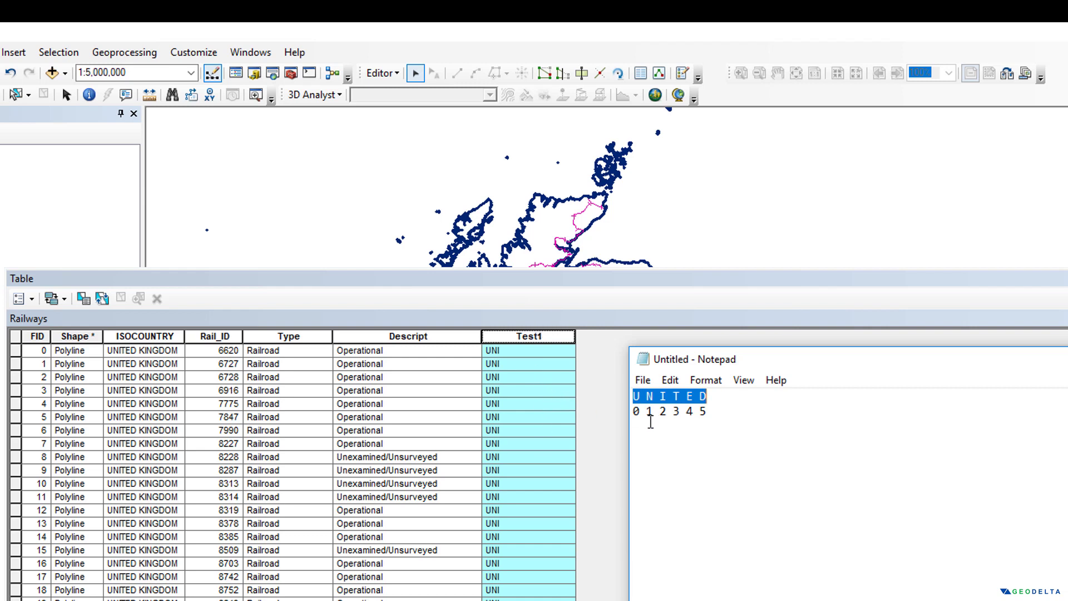
left_click(635, 411)
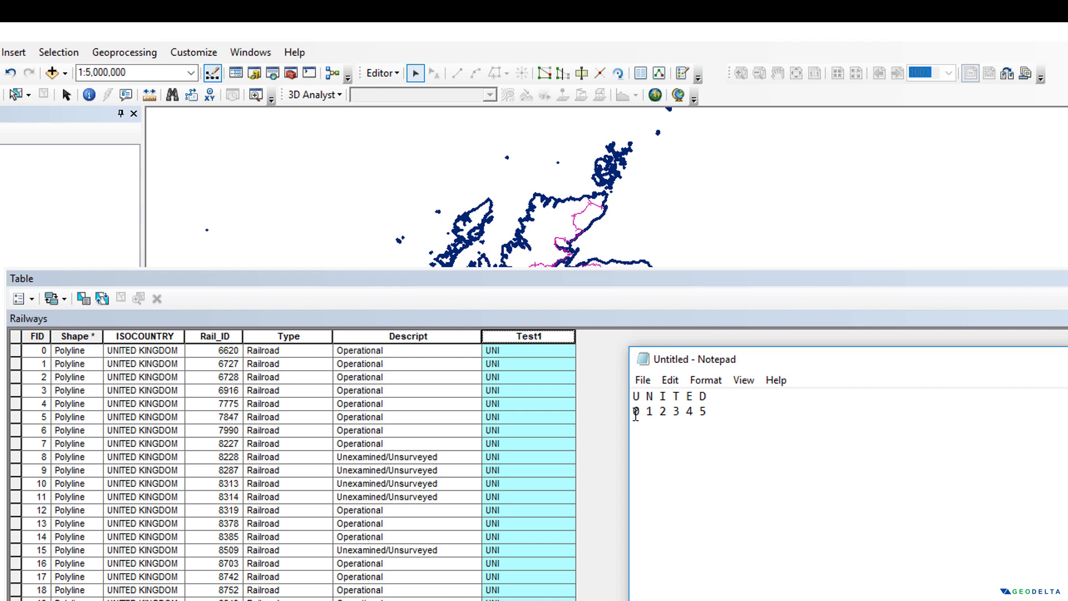
key("Right")
key("Right")
key("Right")
key("Right")
key("Right")
left_click_drag(635, 412, 683, 413)
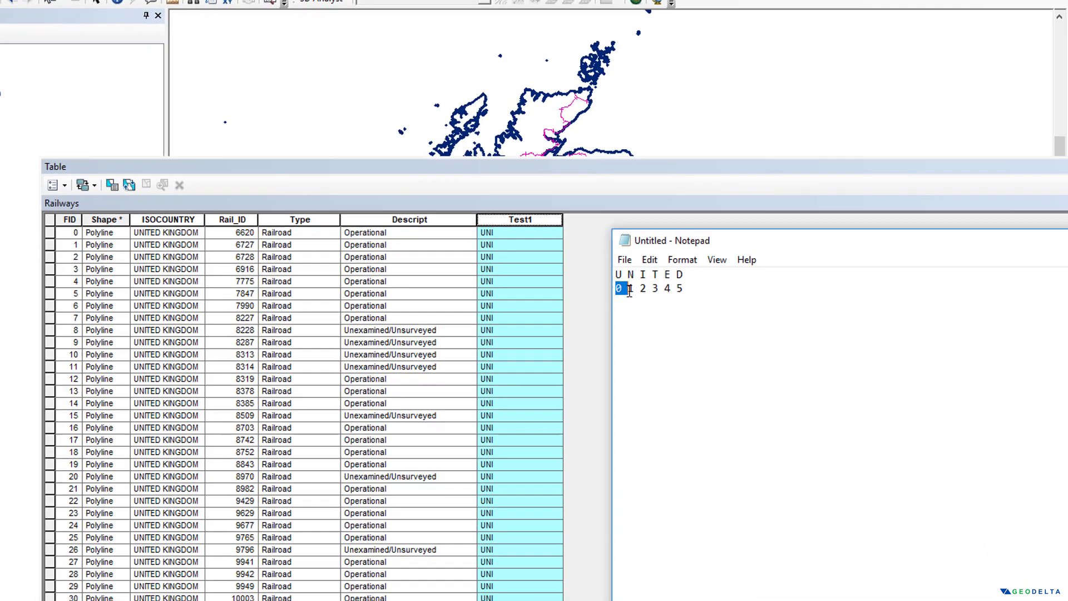
left_click_drag(649, 217, 669, 217)
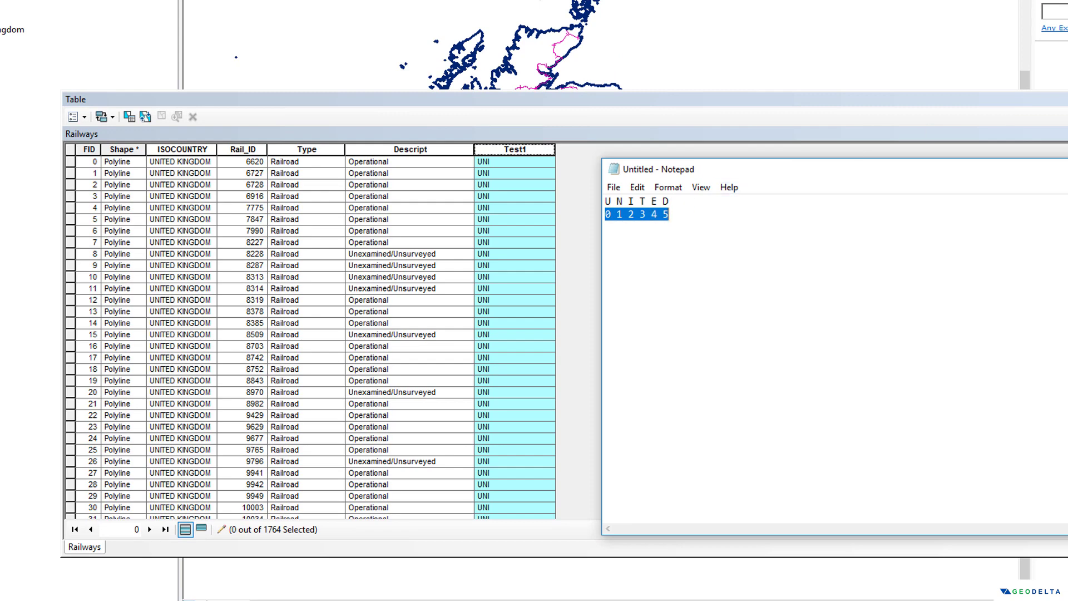
Switch back to ArcMap and recalculate Test1 with the slice expression !ISOCOUNTRY![0:6].
key("alt+Tab")
right_click(534, 147)
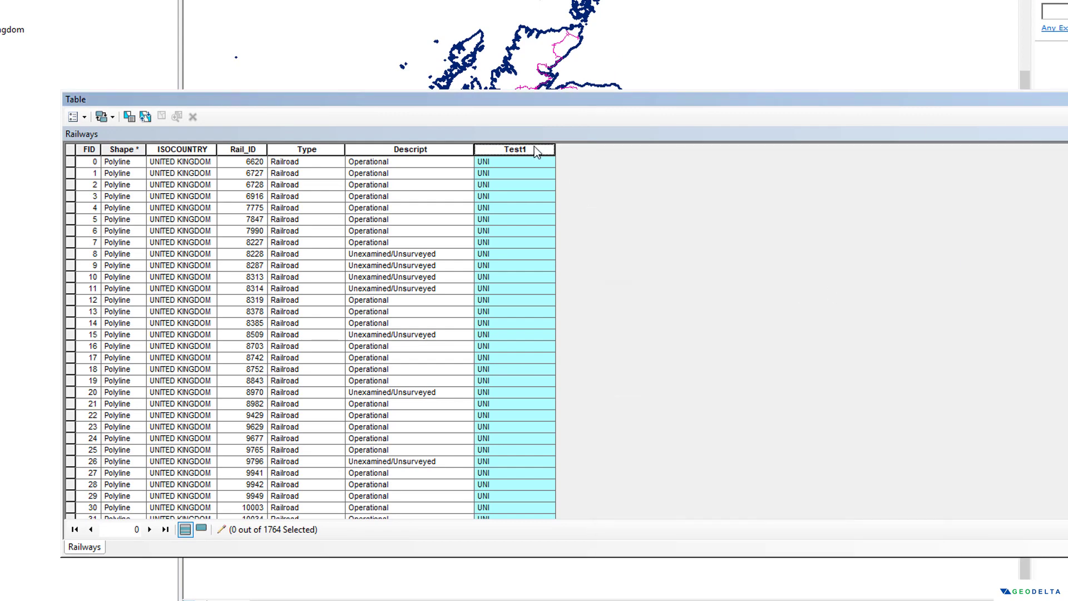
left_click(588, 240)
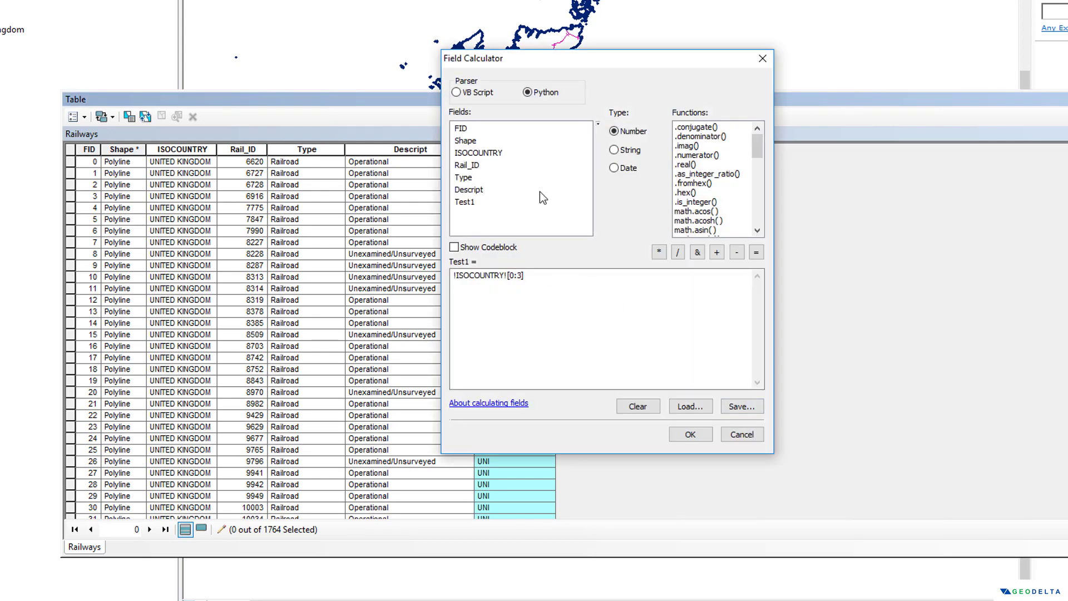
left_click_drag(561, 66, 731, 113)
left_click(695, 324)
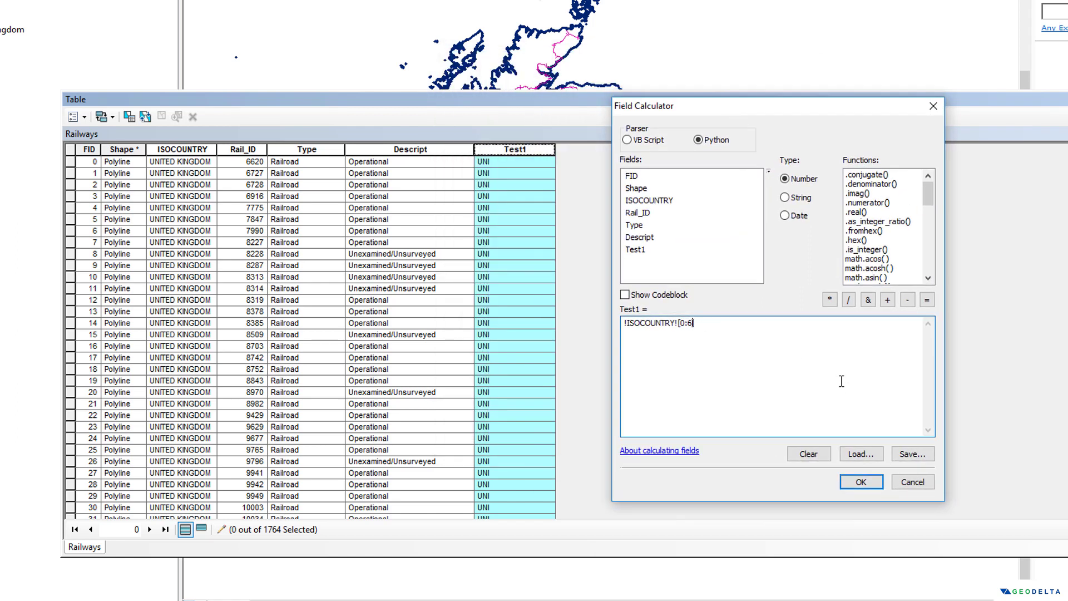
left_click(861, 482)
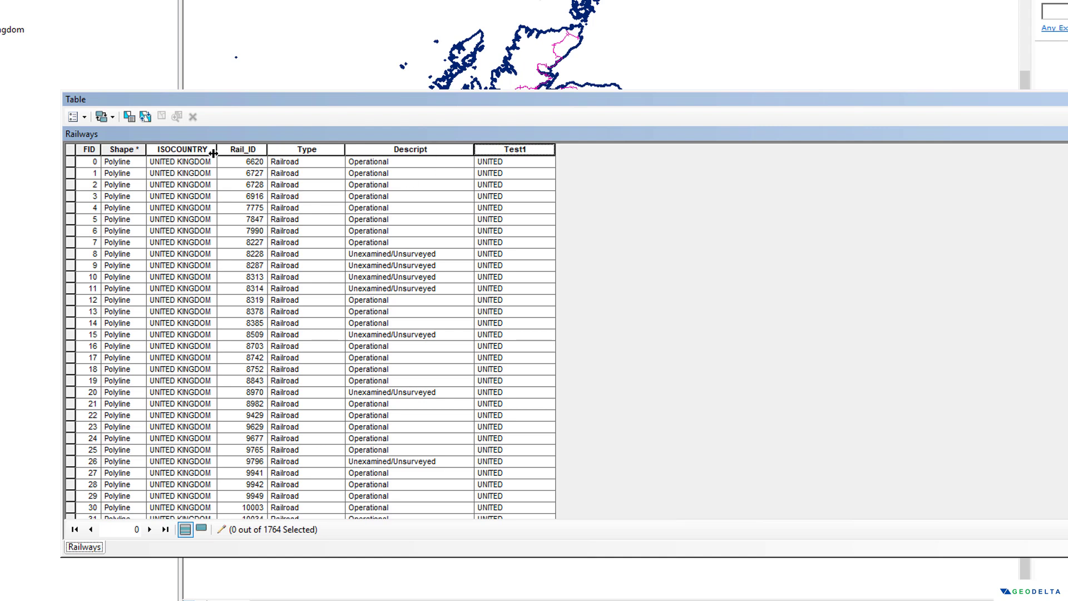
Recalculate the Test1 field with the Python slice expression !ISOCOUNTRY![-5:] to keep only the last five characters of each country name.
right_click(529, 149)
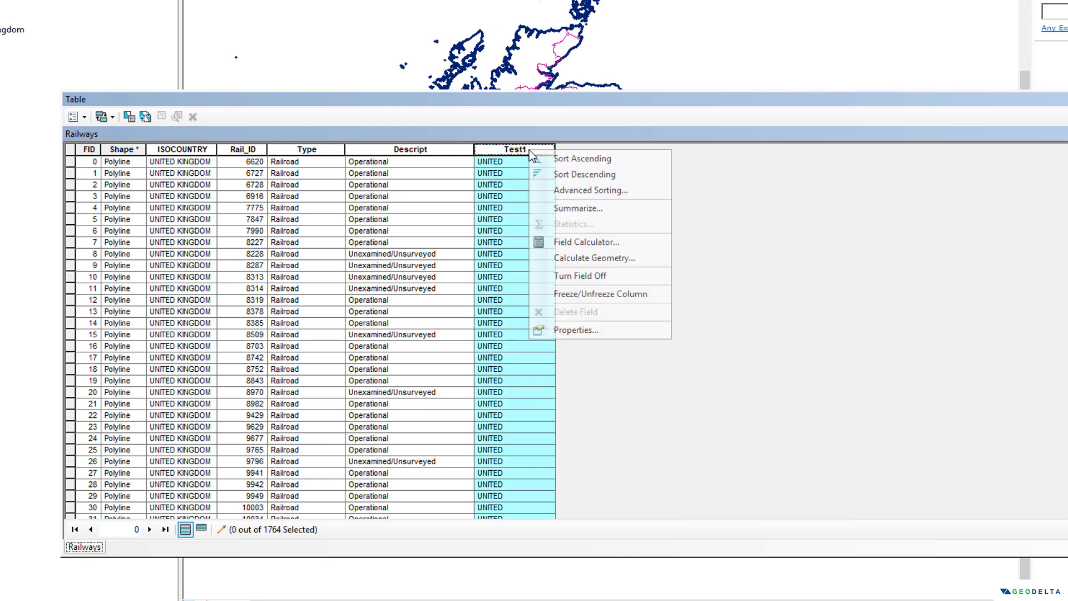
left_click(605, 242)
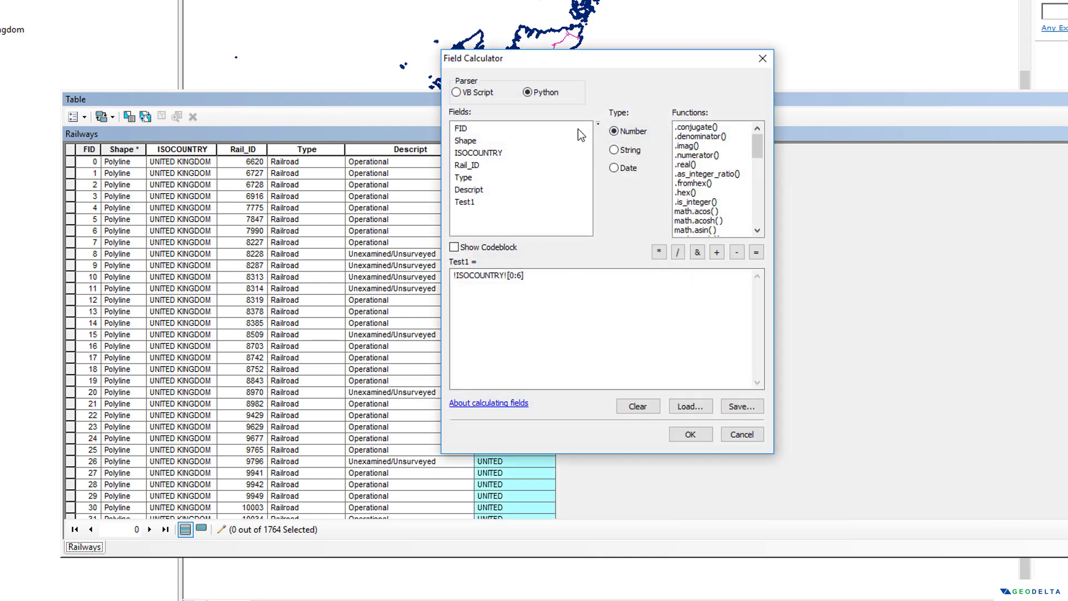
left_click_drag(625, 76, 753, 119)
left_click(772, 346)
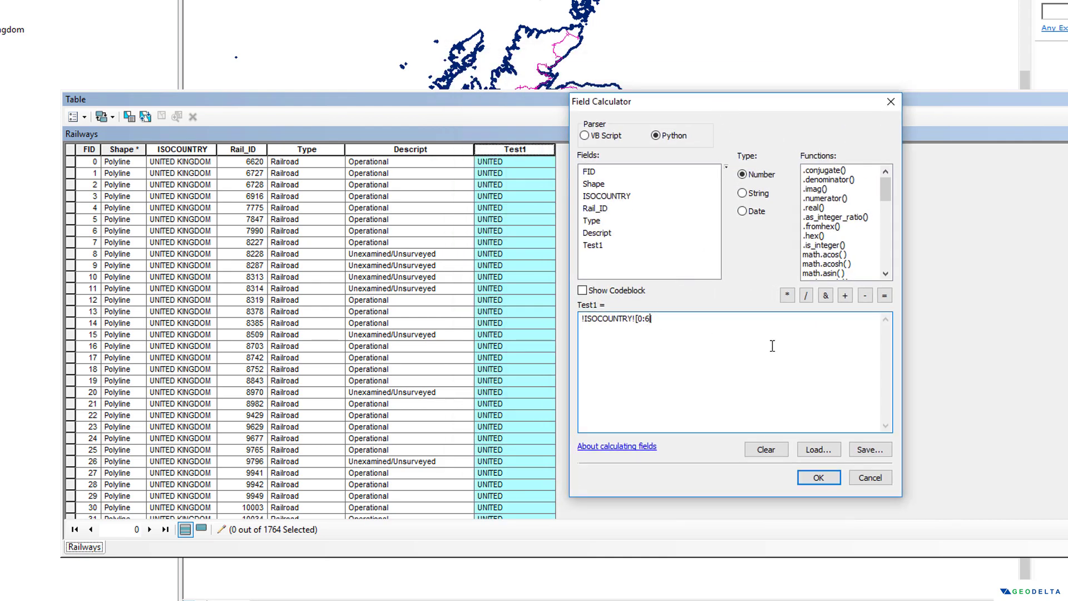
key("Left")
key("BackSpace")
key("BackSpace")
key("BackSpace")
type("-5:")
left_click(818, 478)
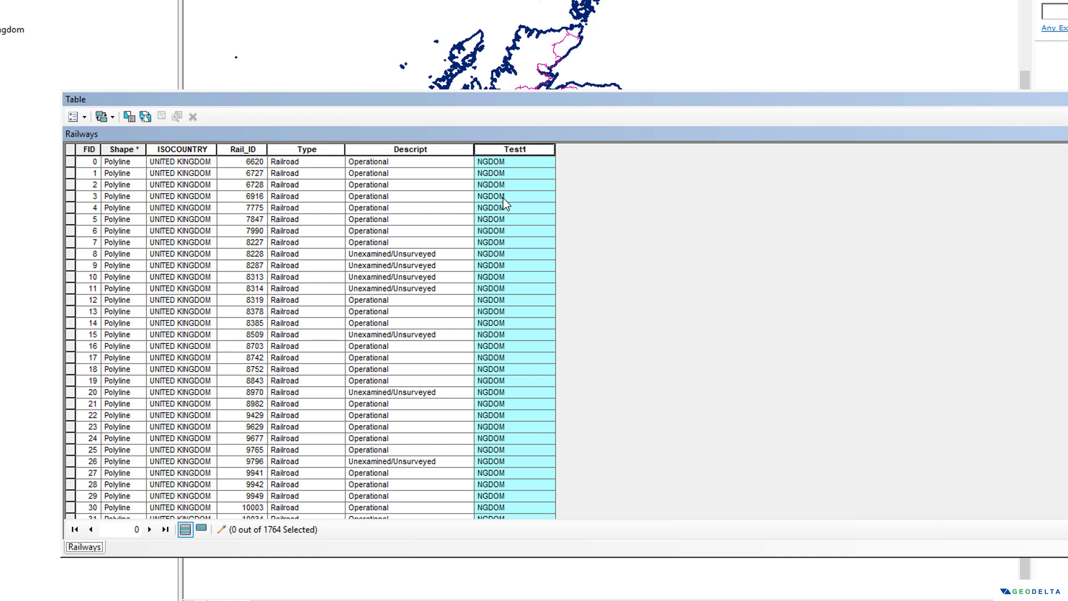
Enter Operational Railroad by hand in the first record's Test1 cell, as a model combining its Descript and Type values.
left_click(503, 162)
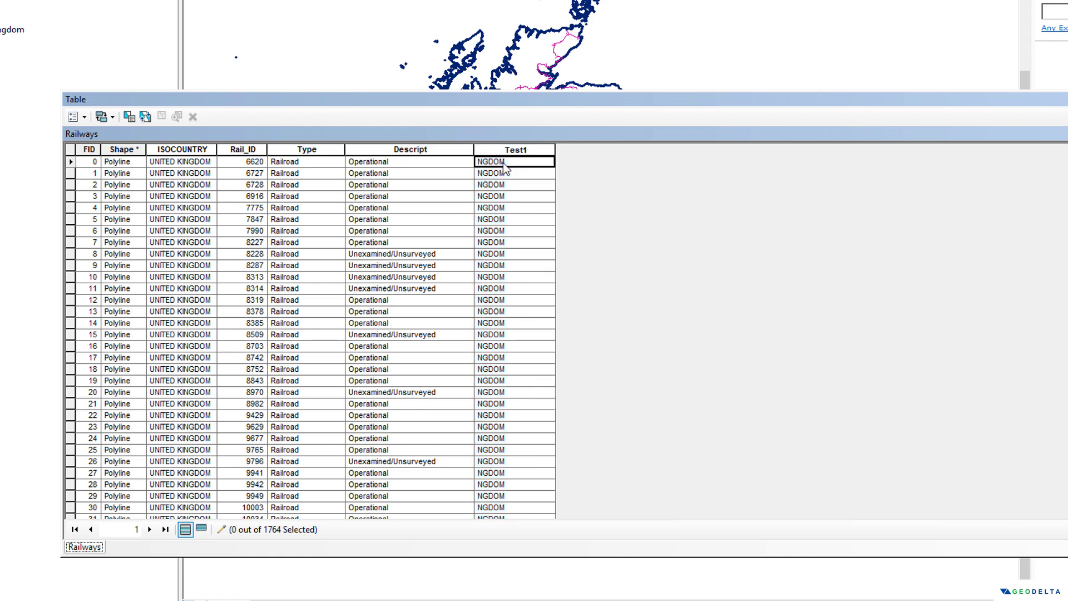
left_click(506, 160)
left_click(408, 148)
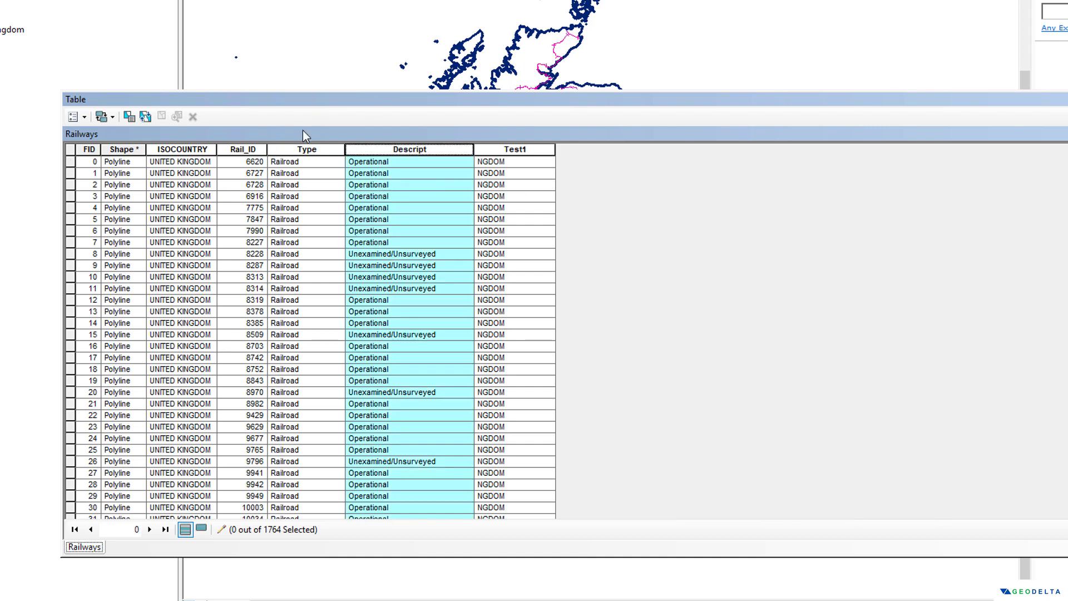
left_click(305, 150)
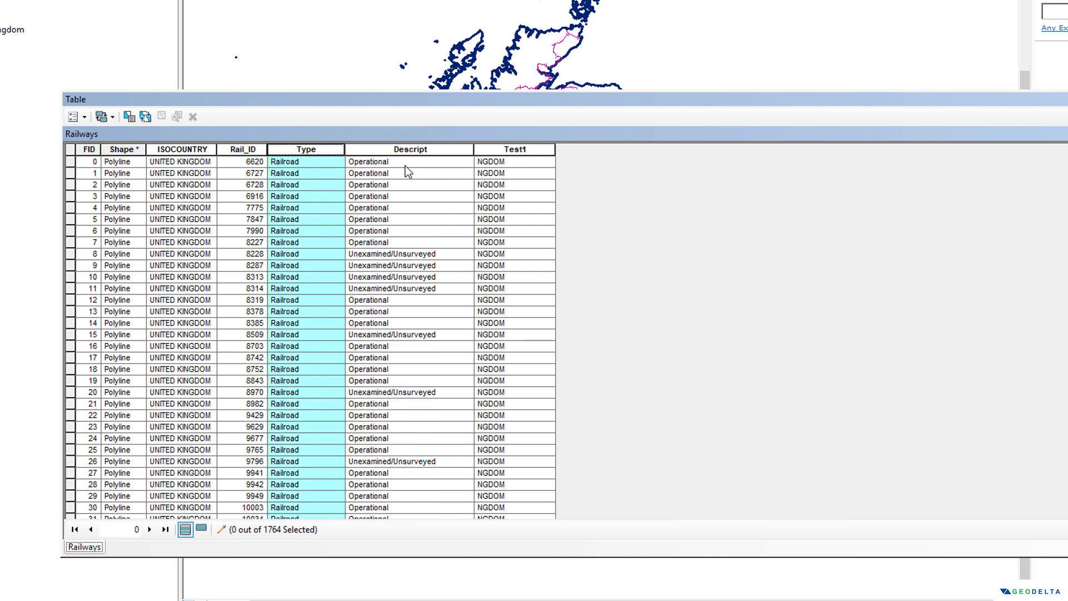
left_click(492, 161)
left_click(492, 161)
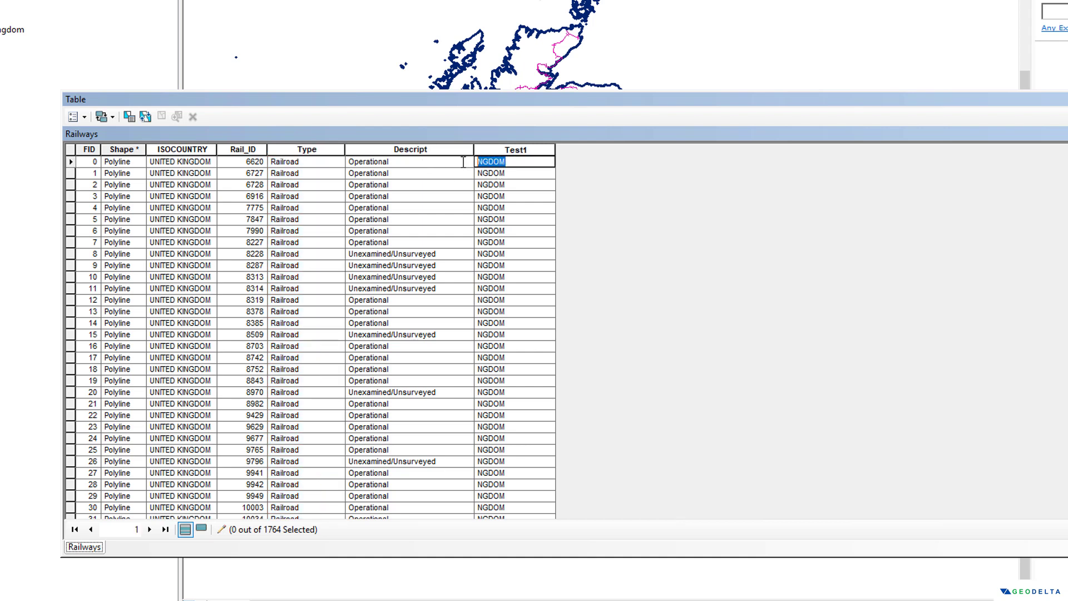
type("Operational Railroad")
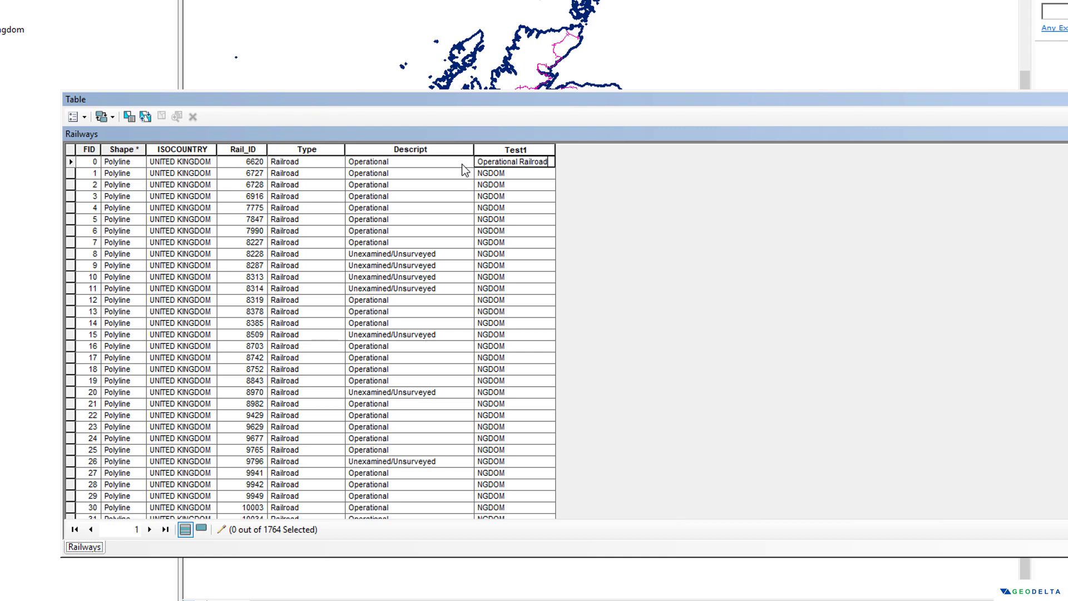
left_click(494, 173)
left_click(520, 163)
left_click_drag(550, 161, 478, 161)
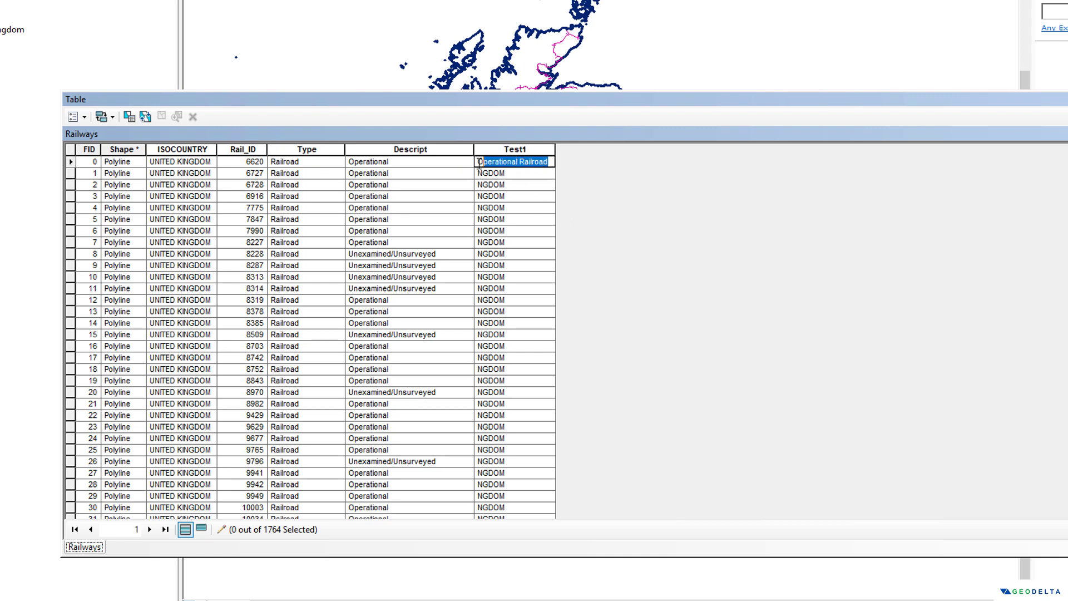
Compare the Descript and Type columns with the first record's Test1 text by highlighting each column in turn.
left_click(432, 149)
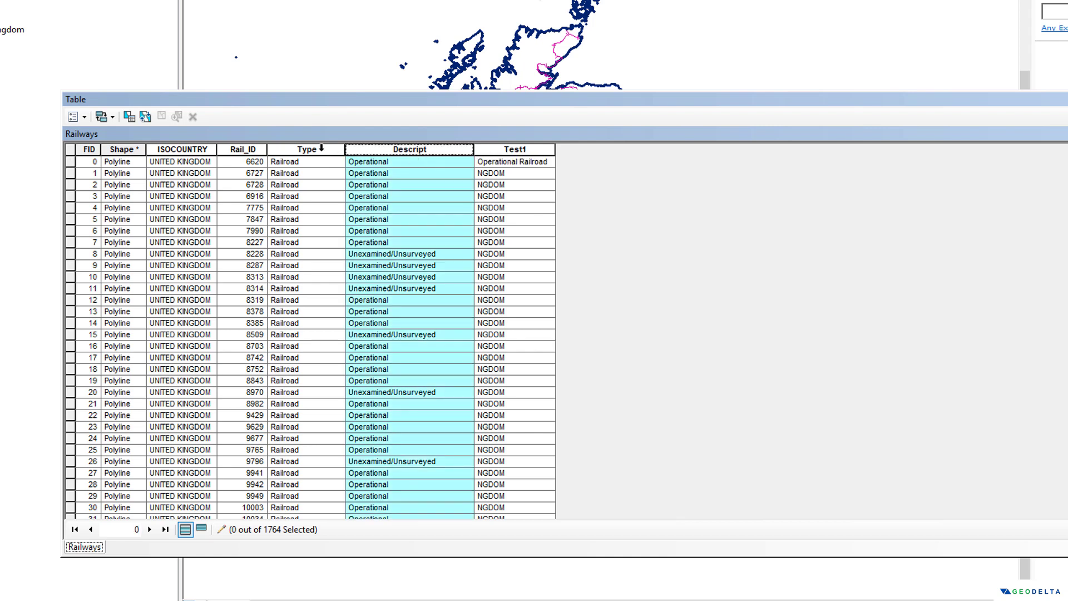
left_click(413, 162)
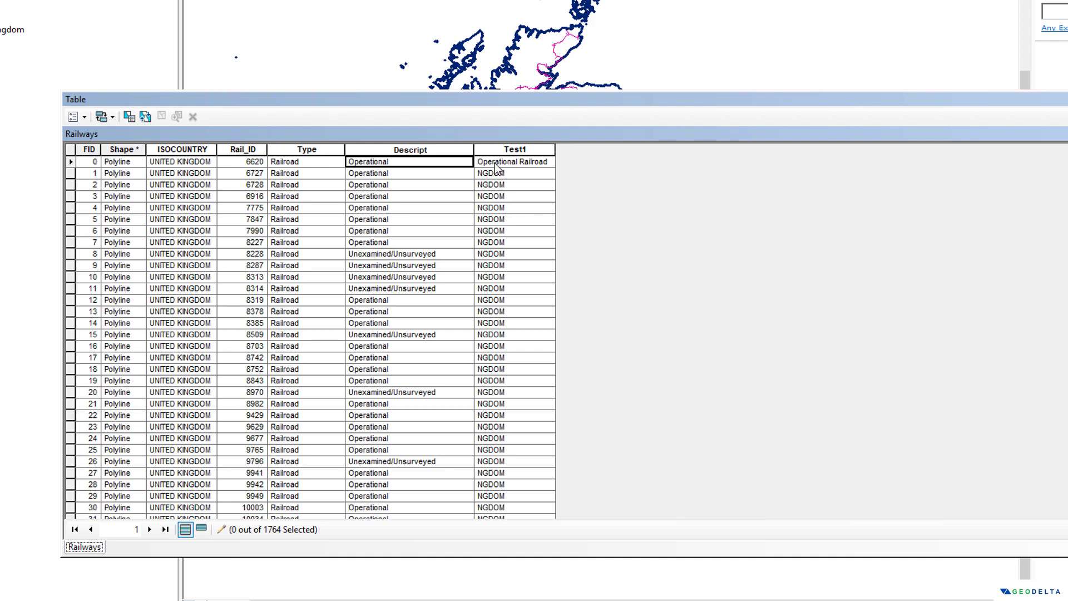
left_click(419, 150)
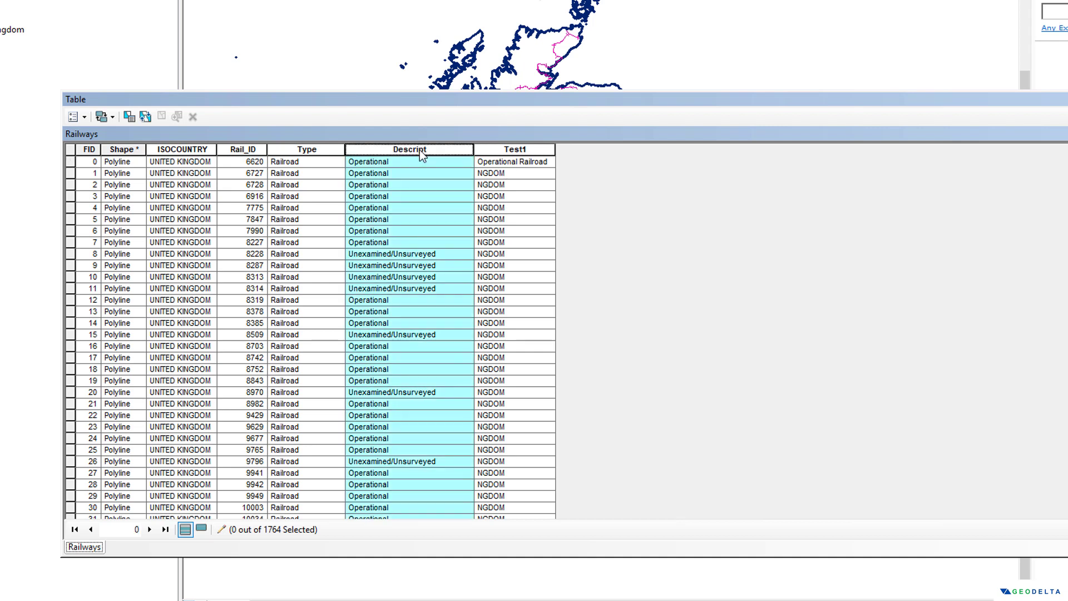
left_click(310, 150)
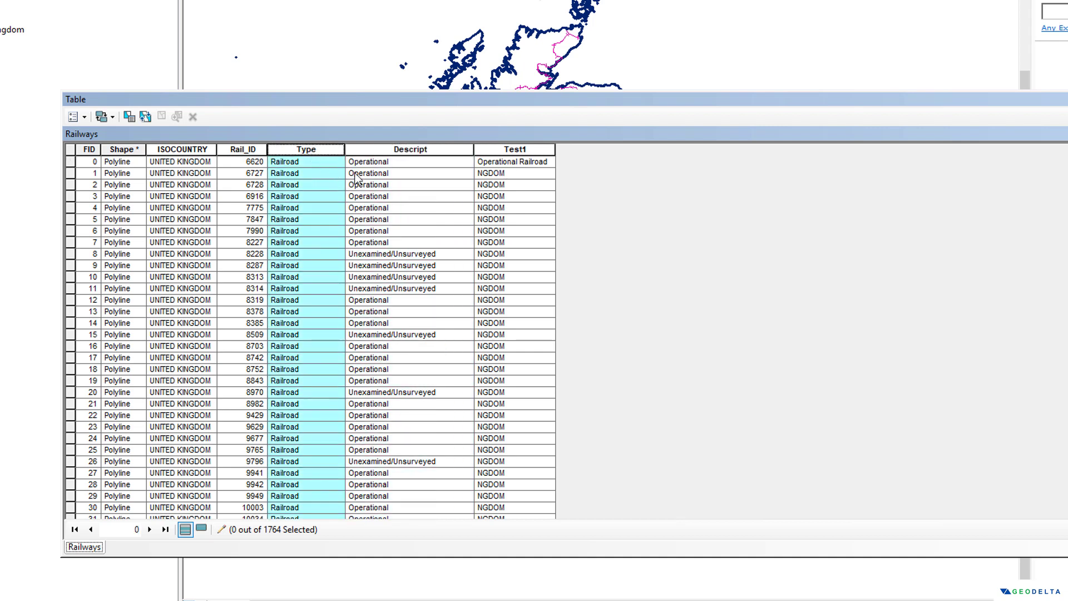
left_click(400, 150)
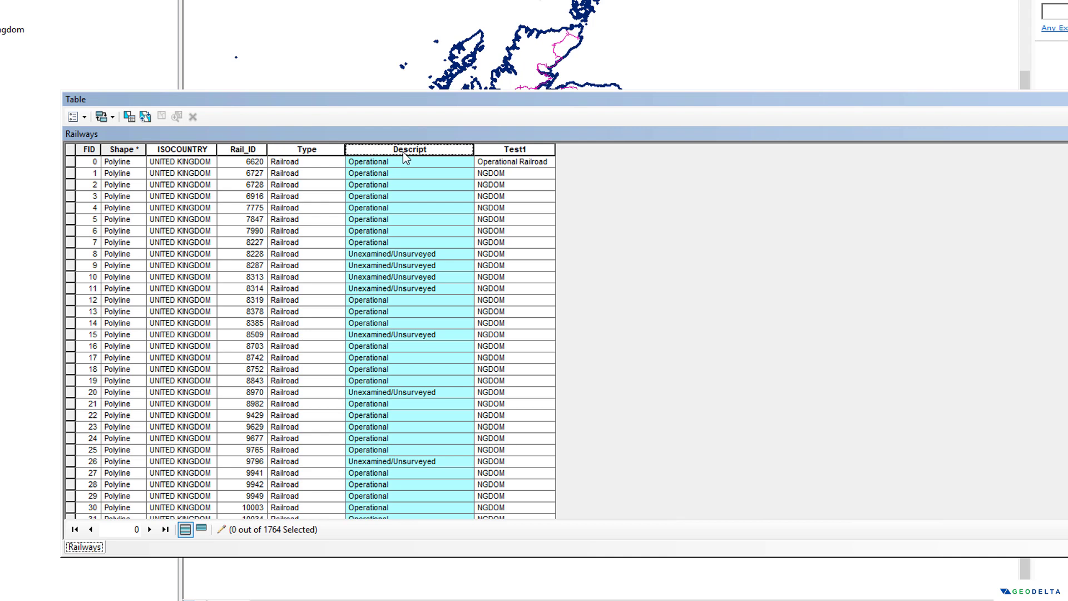
left_click(314, 152)
left_click(579, 222)
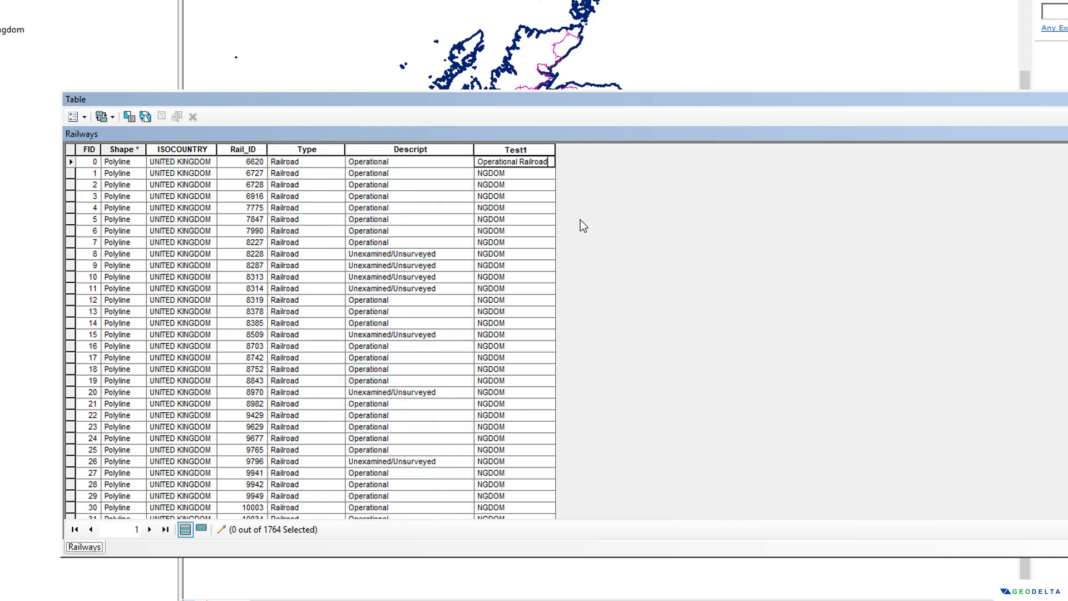
Recalculate Test1 with the expression !Descript! + !Type! and widen the Test1 column to fit the longer values.
right_click(542, 151)
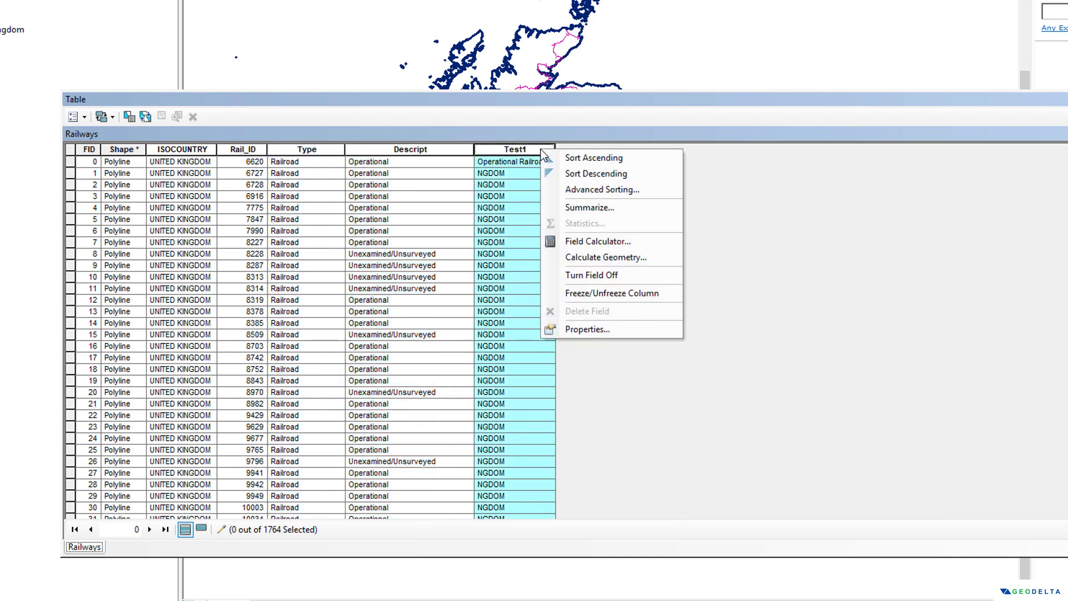
left_click(583, 241)
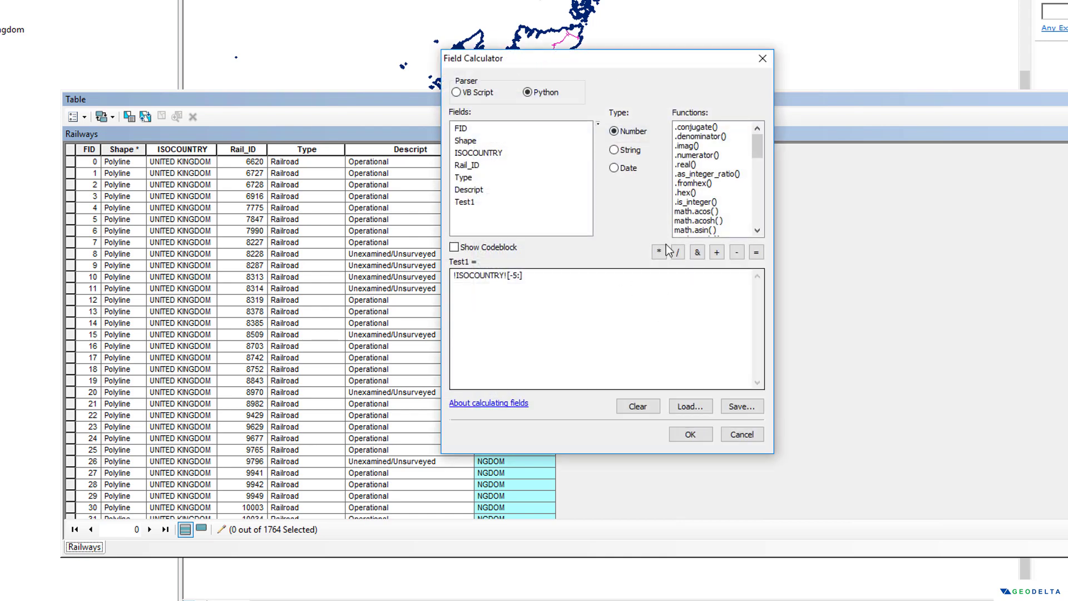
left_click_drag(572, 57, 702, 119)
left_click_drag(646, 329, 534, 292)
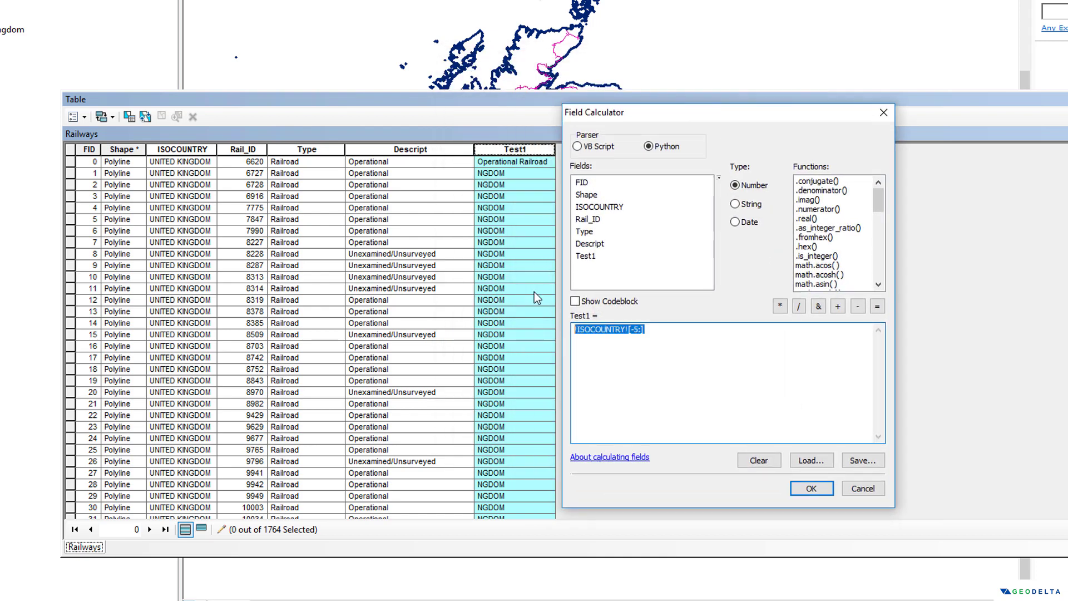
key("BackSpace")
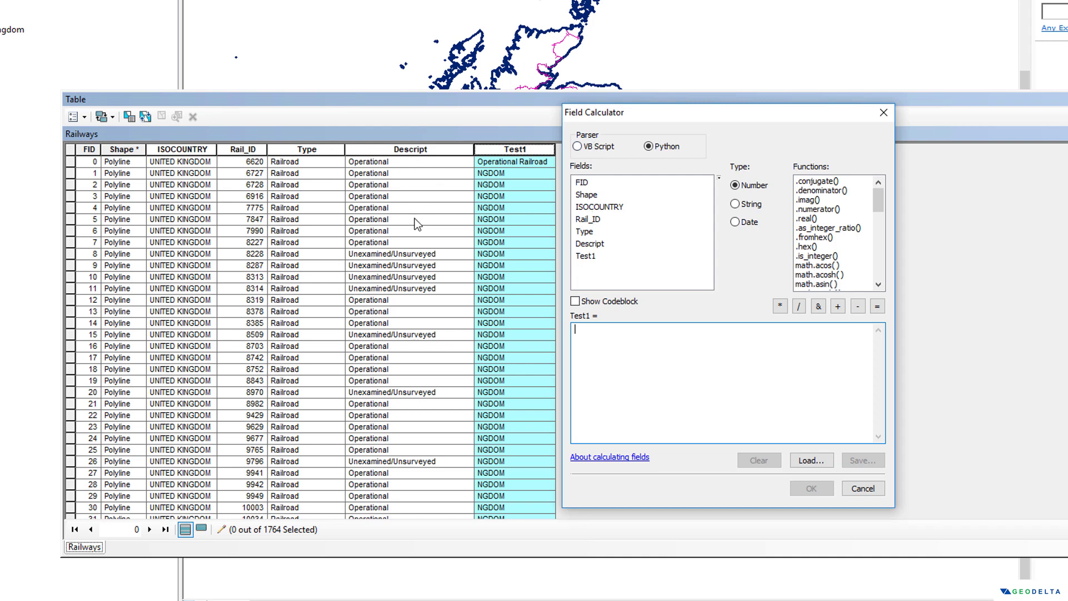
double_click(589, 245)
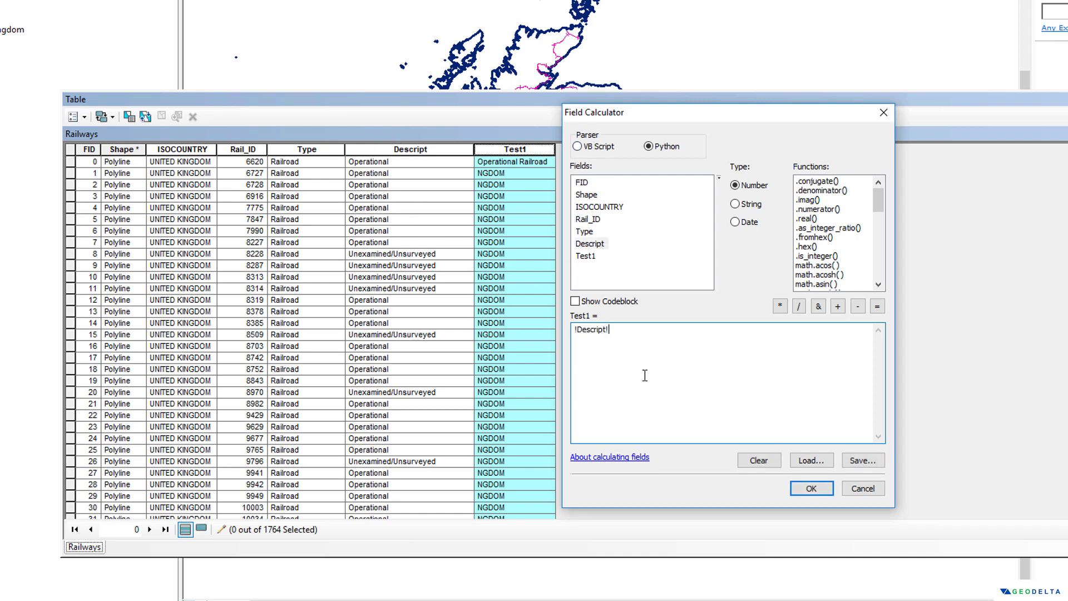
type("+")
double_click(593, 232)
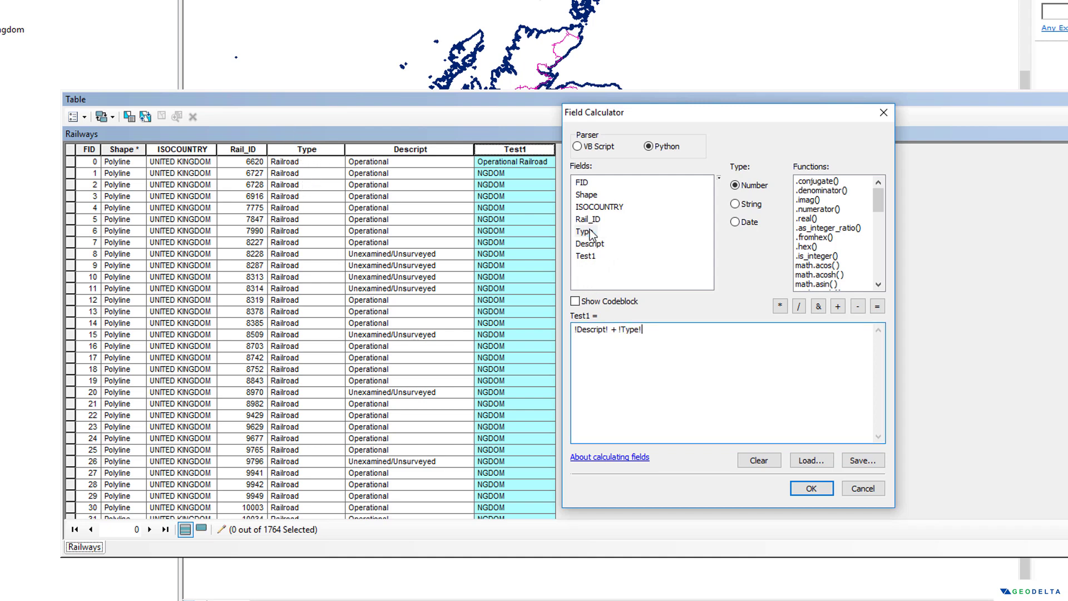
left_click(811, 489)
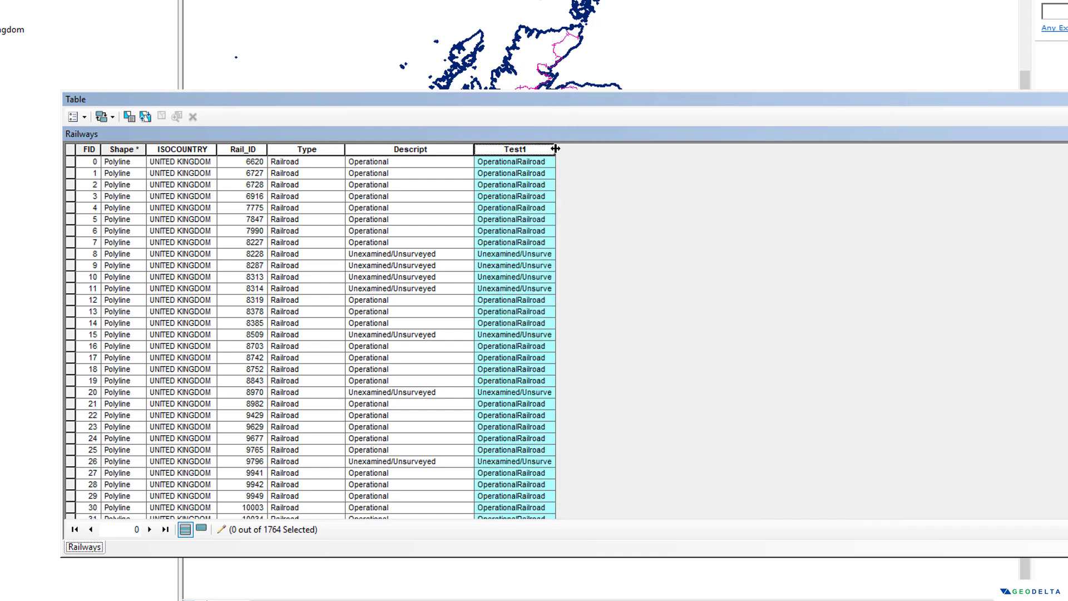
left_click_drag(555, 149, 650, 149)
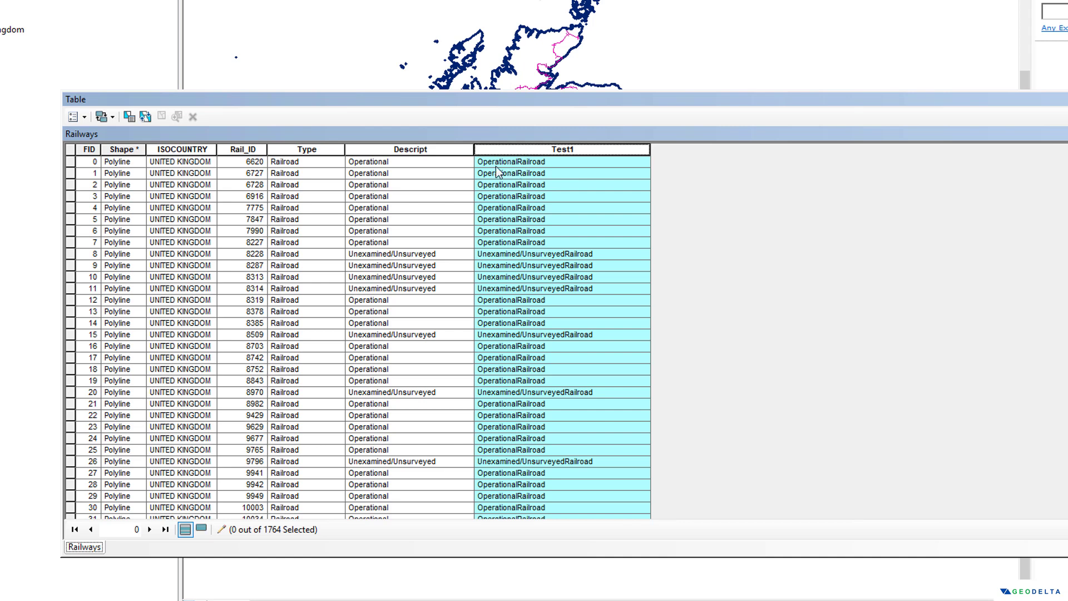
Recalculate Test1 with a single space joined between the two fields, using !Descript! + " " + !Type!
right_click(543, 153)
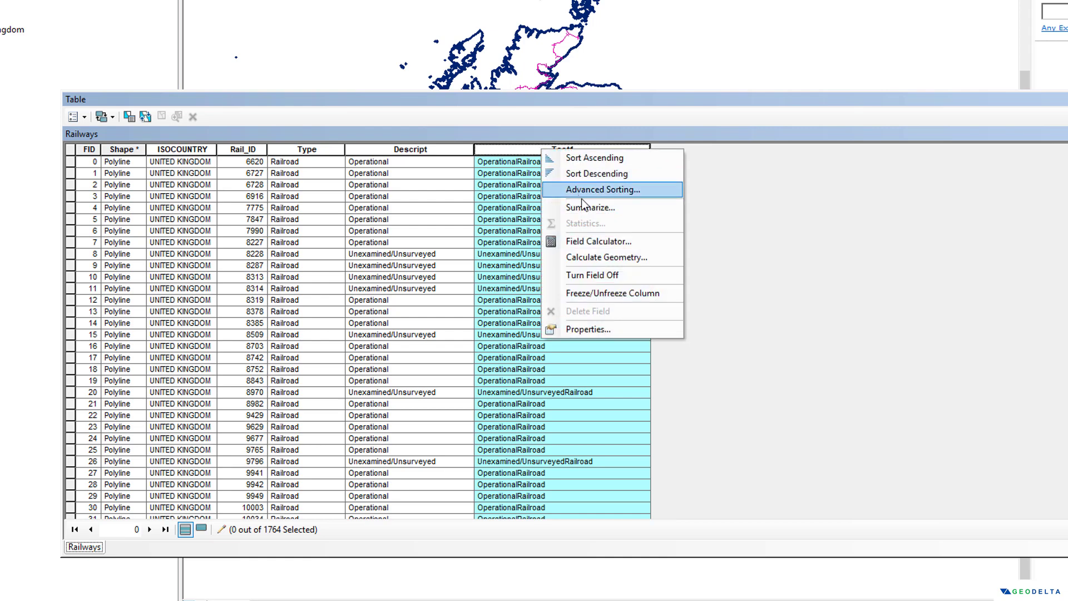
left_click(598, 244)
left_click_drag(497, 58, 696, 108)
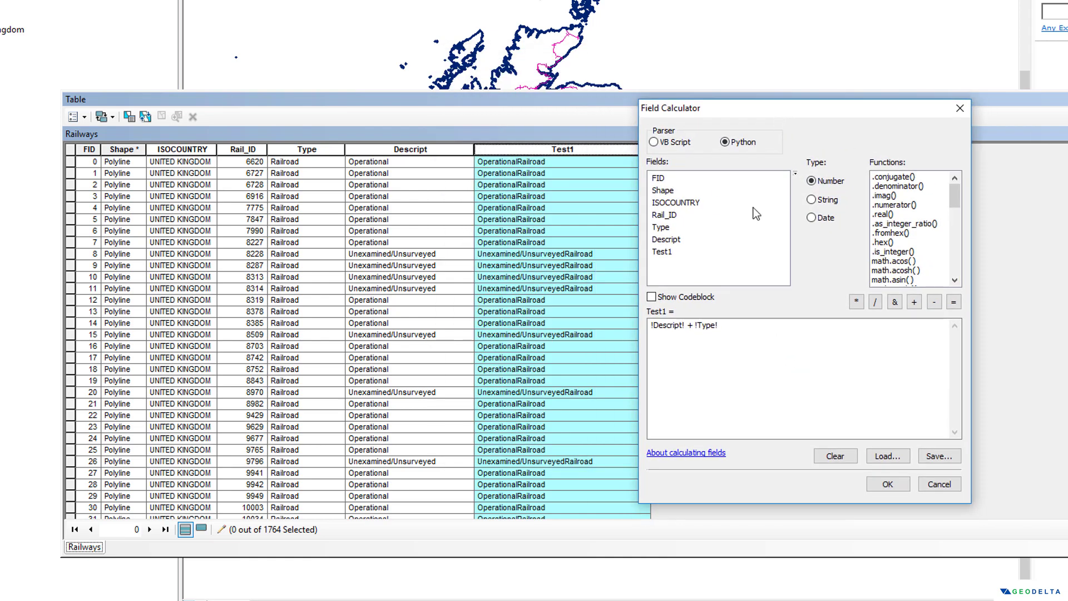
left_click(696, 326)
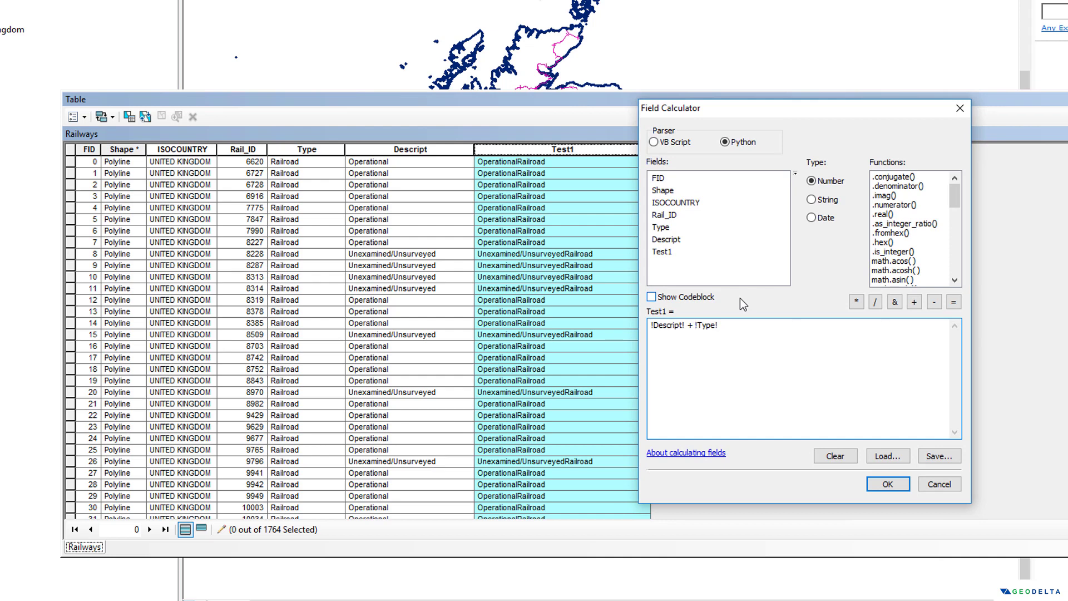
type("\" \" +")
left_click(884, 485)
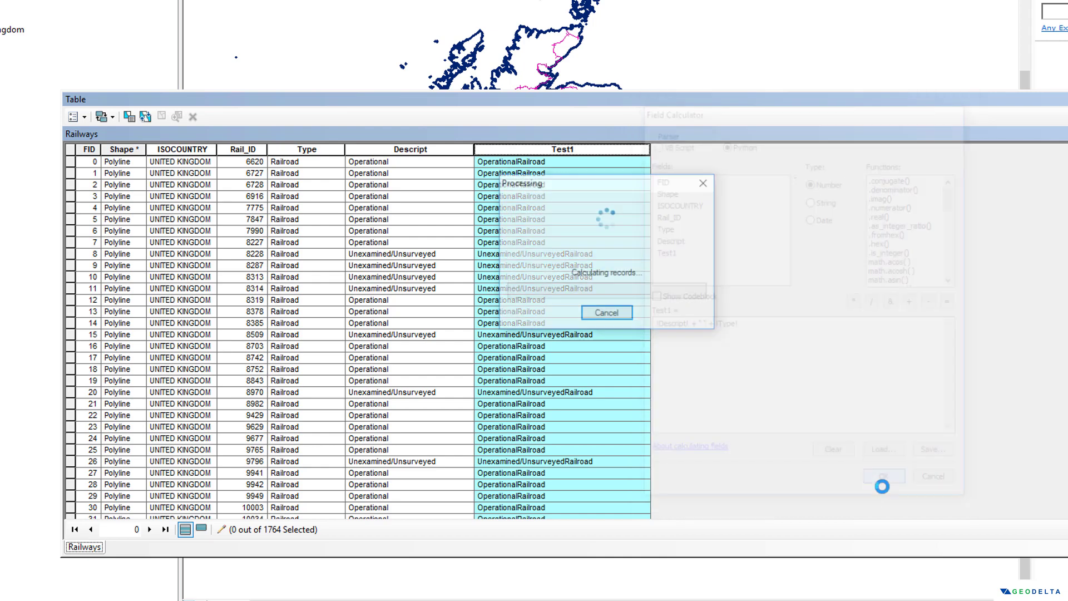
Add a second space inside the quotation marks between !Descript! and !Type! and recalculate Test1.
right_click(538, 151)
left_click(601, 238)
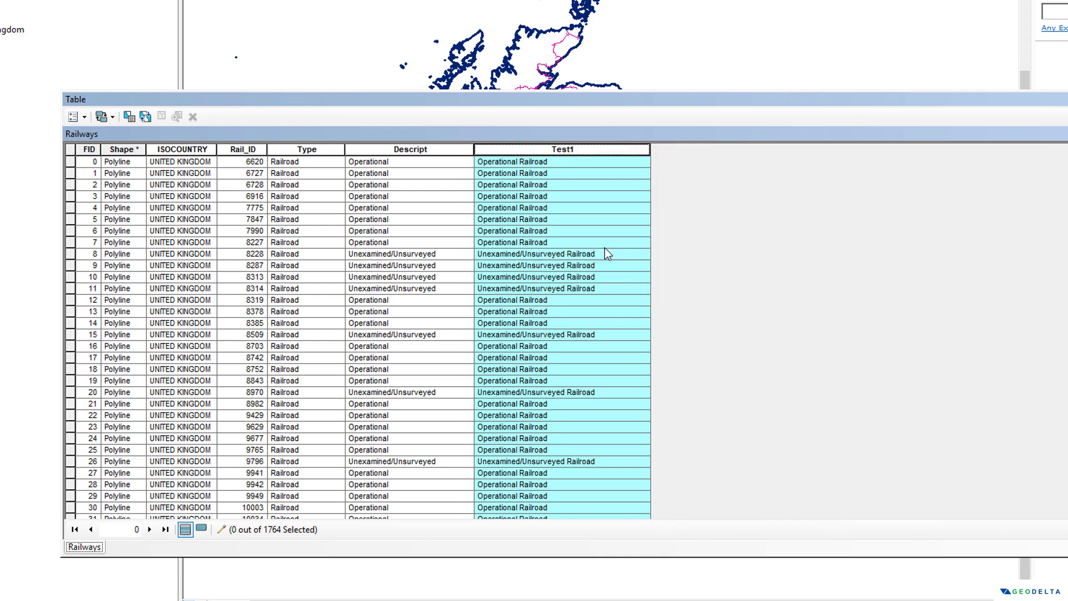
left_click_drag(503, 70, 674, 84)
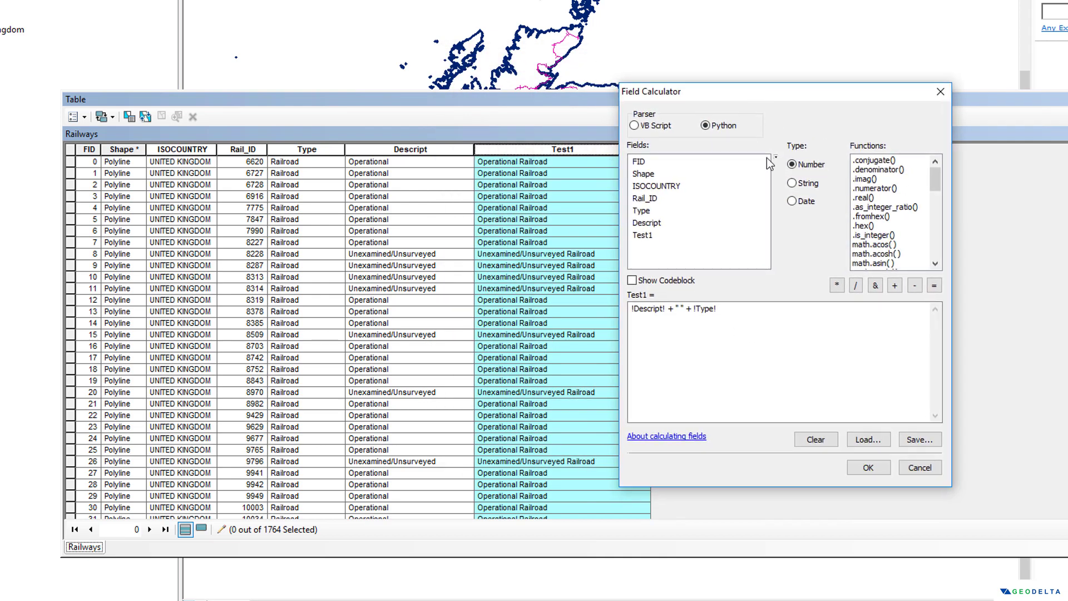
left_click(678, 309)
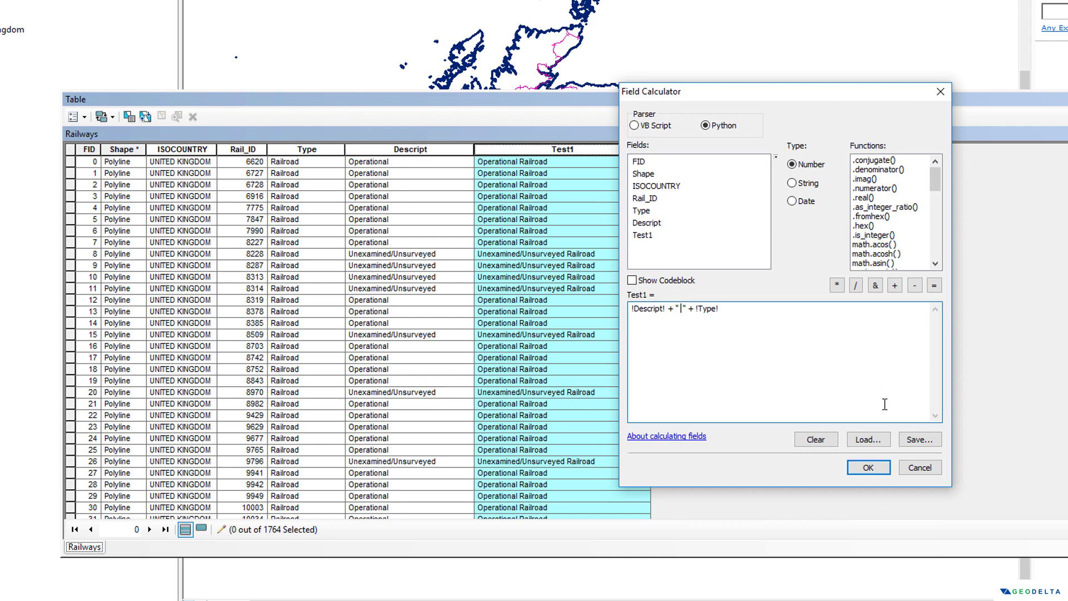
left_click(881, 469)
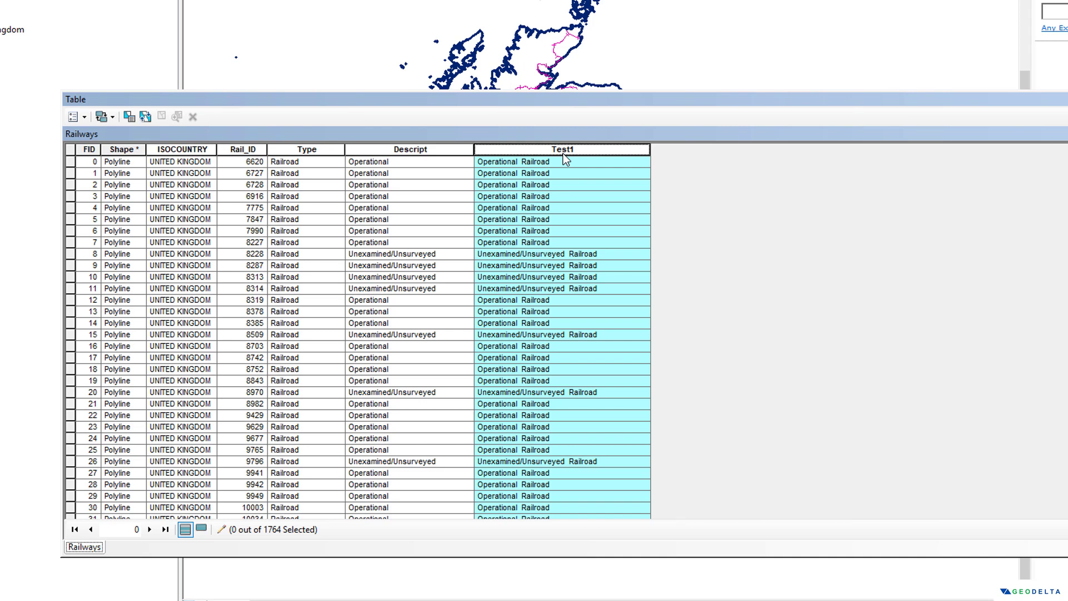
Examine the first record's ISOCOUNTRY and Test1 values by highlighting the text in each cell.
left_click(192, 161)
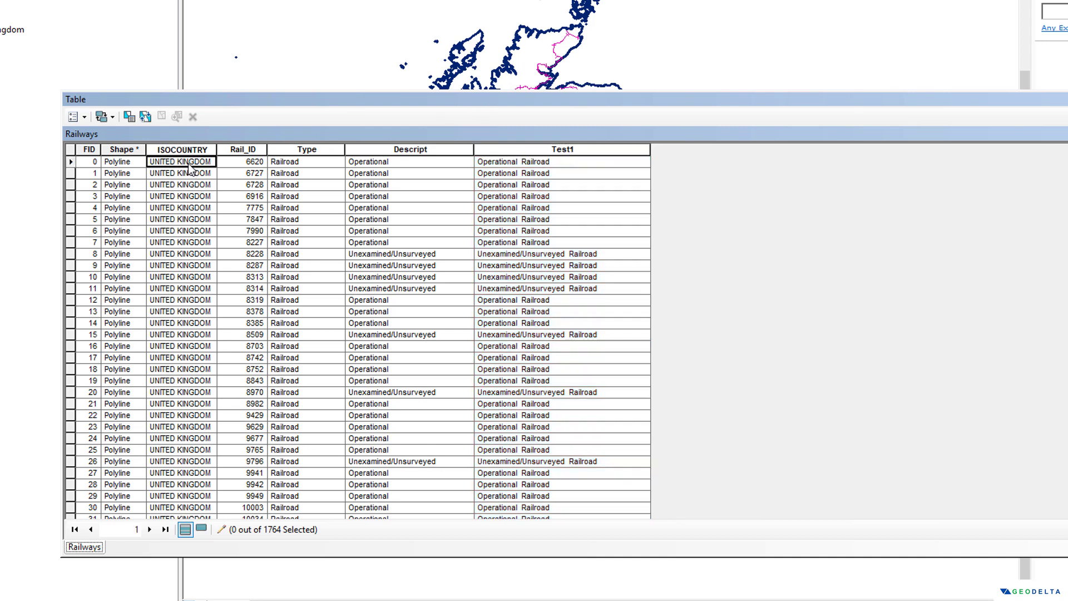
left_click_drag(212, 162, 150, 163)
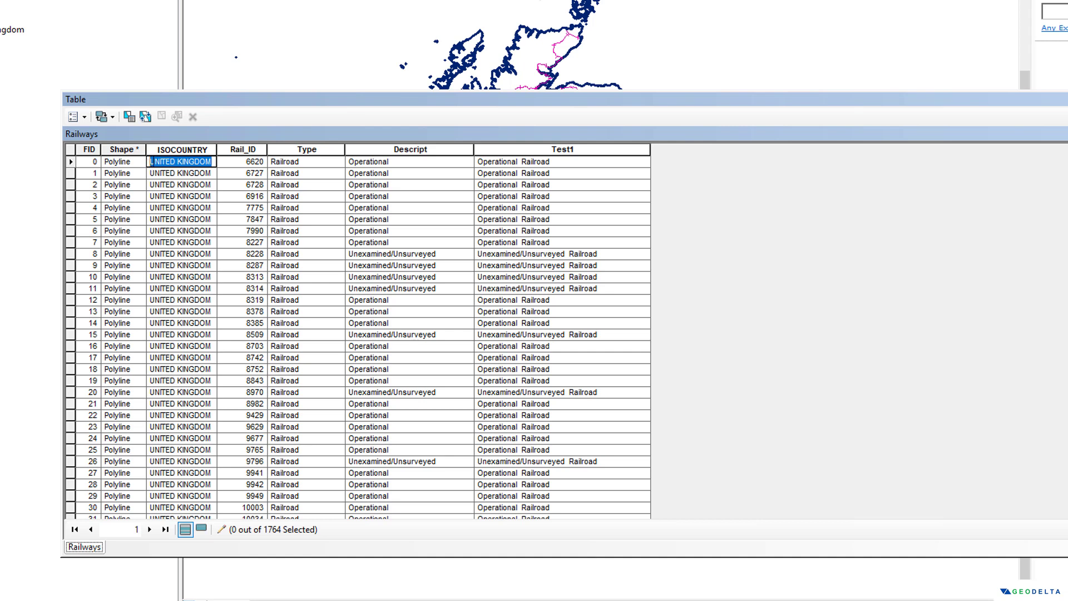
left_click(564, 165)
left_click(561, 162)
left_click_drag(560, 162, 447, 167)
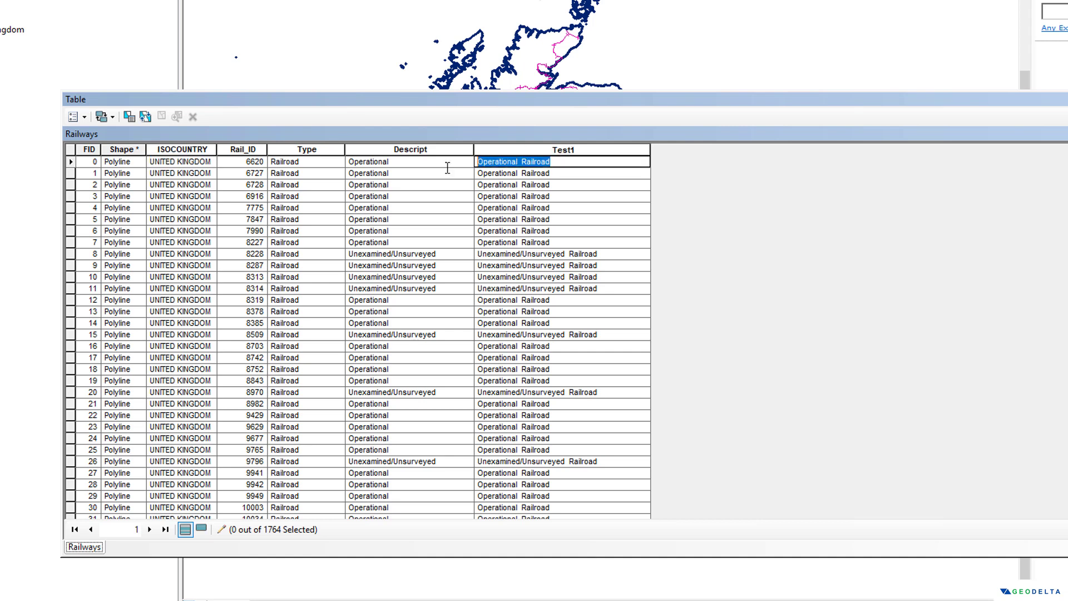
Replace the first record's Test1 value with United Kingdom by editing the cell directly.
type("U")
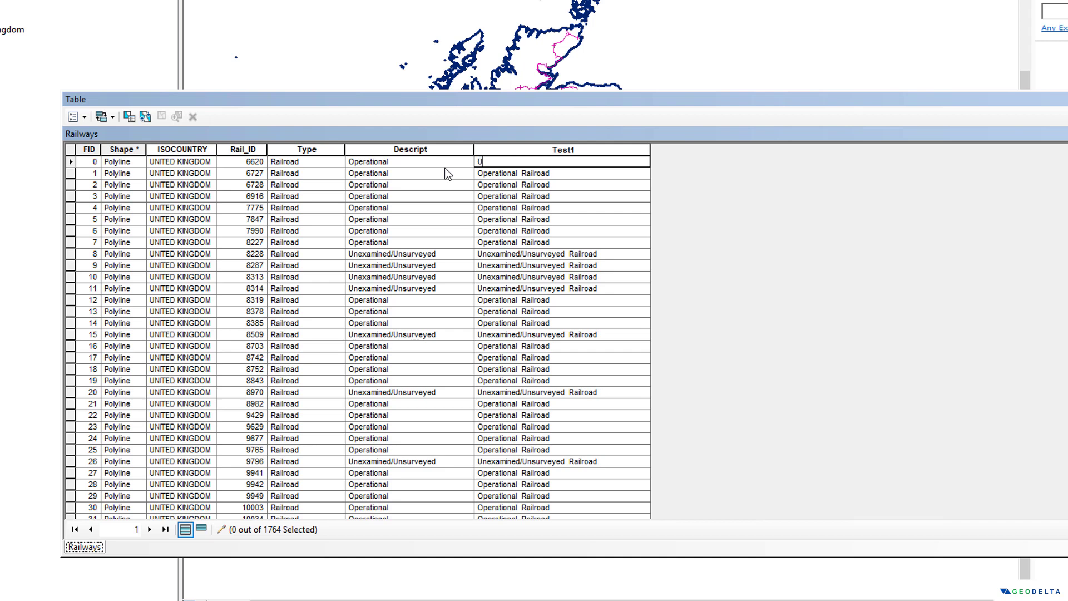
type("nited Kingdom")
left_click_drag(506, 162, 501, 163)
left_click(500, 163)
left_click(561, 166)
Start a new Field Calculator calculation for Test1 with the old expression cleared and import string as the pre-logic script code.
left_click(581, 148)
right_click(581, 148)
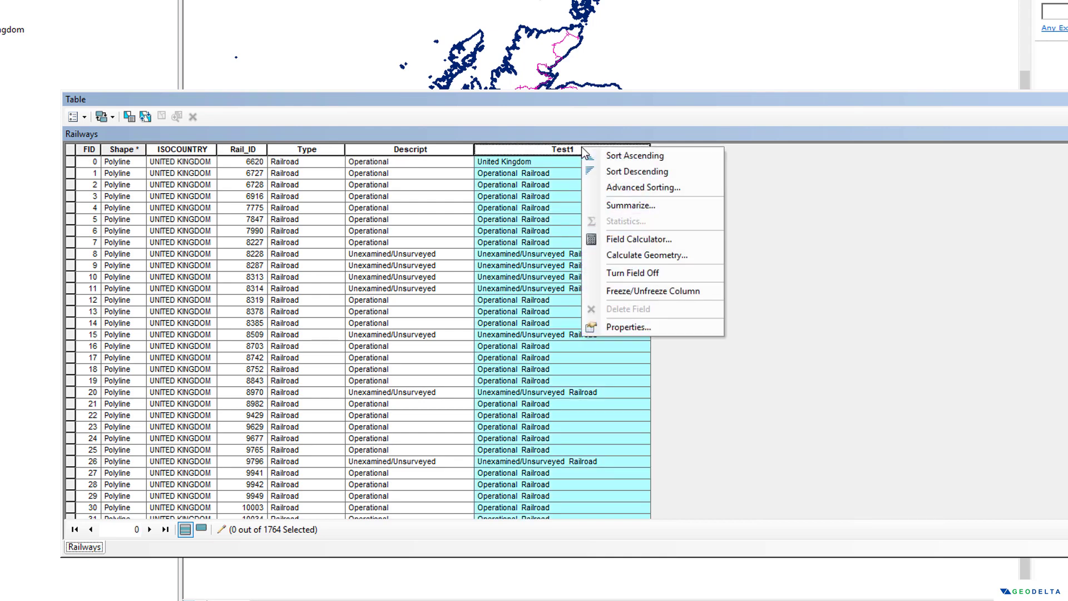
left_click(635, 239)
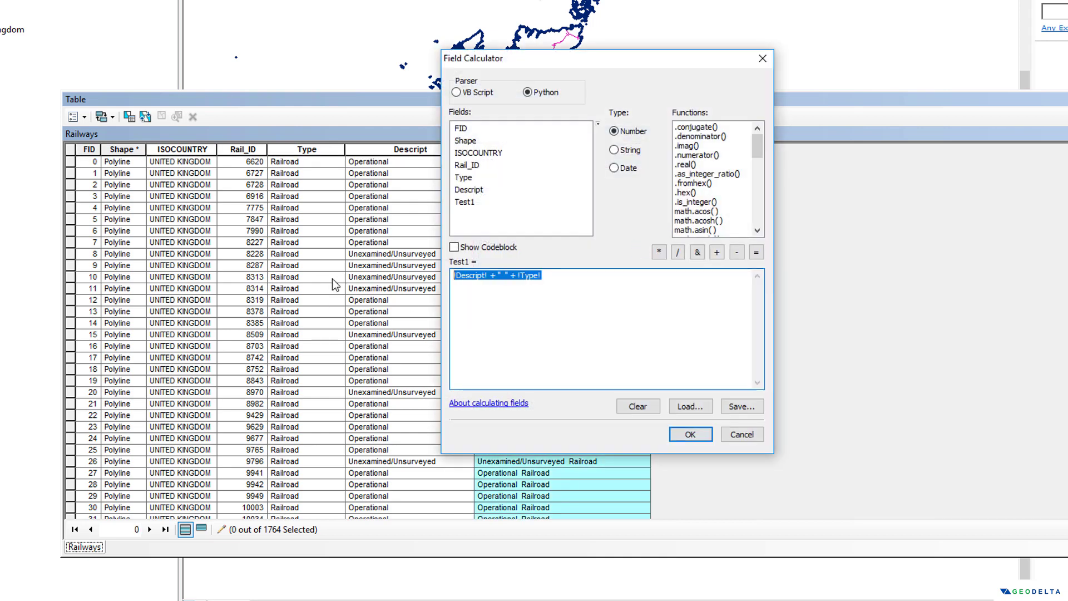
key("Delete")
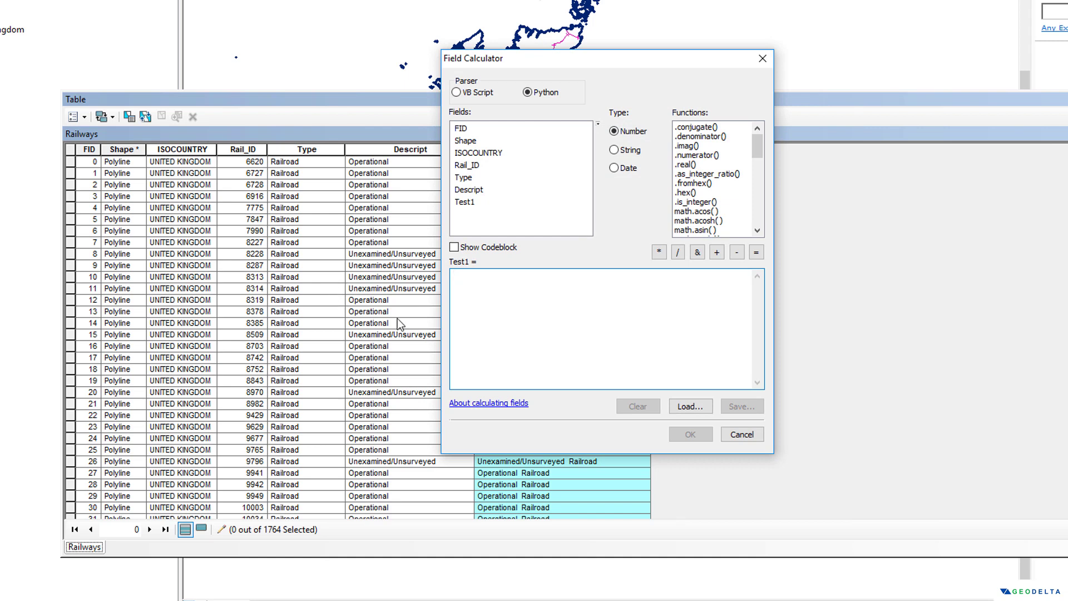
left_click(454, 248)
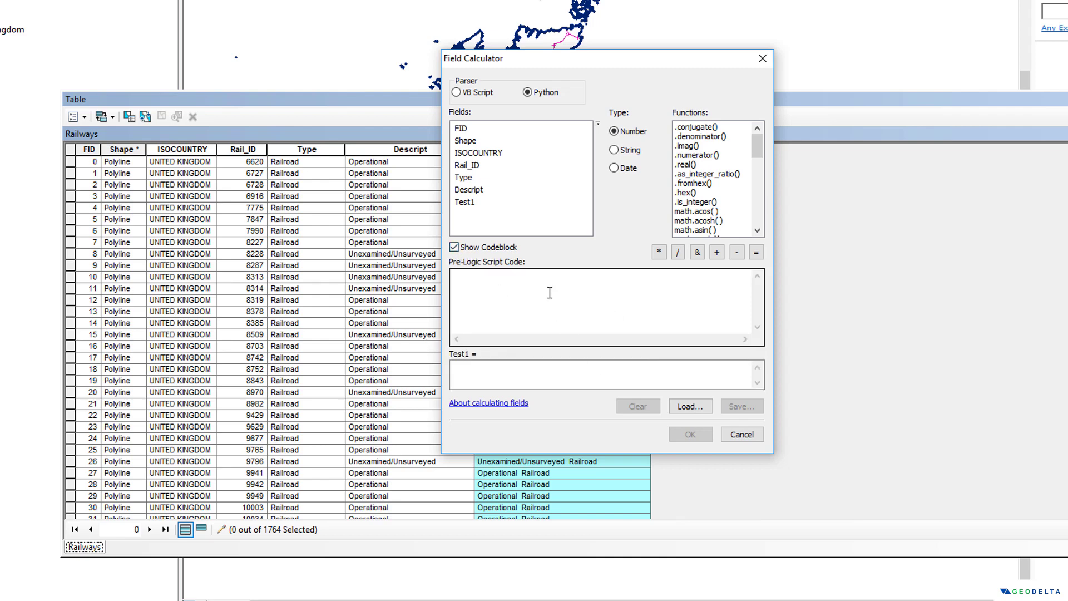
left_click(583, 317)
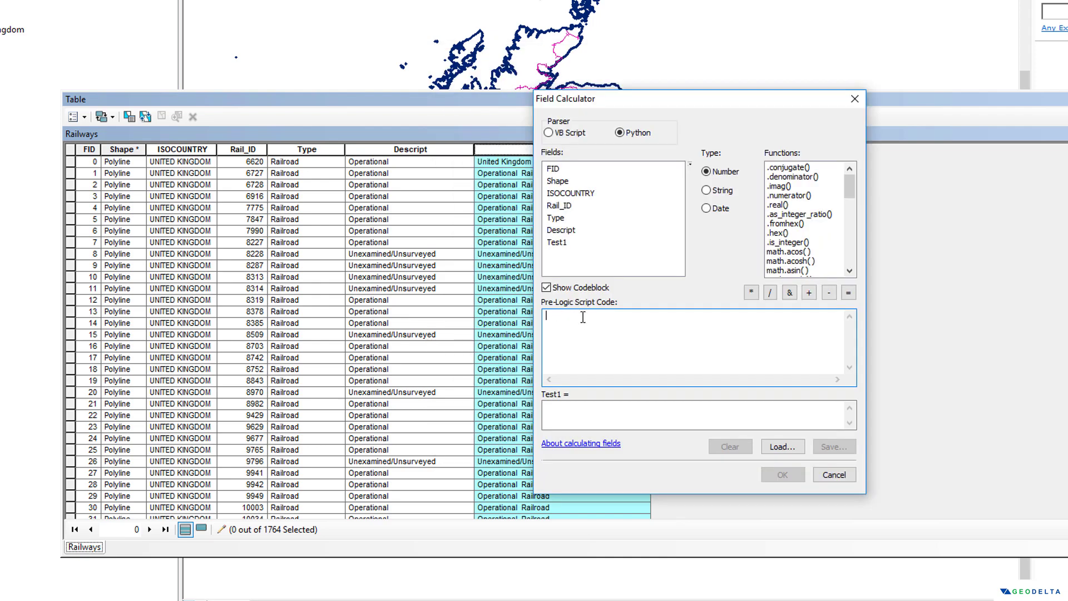
type("import string")
Enter the Test1 expression string.capwords( !ISOCOUNTRY! ), inserting ISOCOUNTRY from the available fields.
left_click(590, 410)
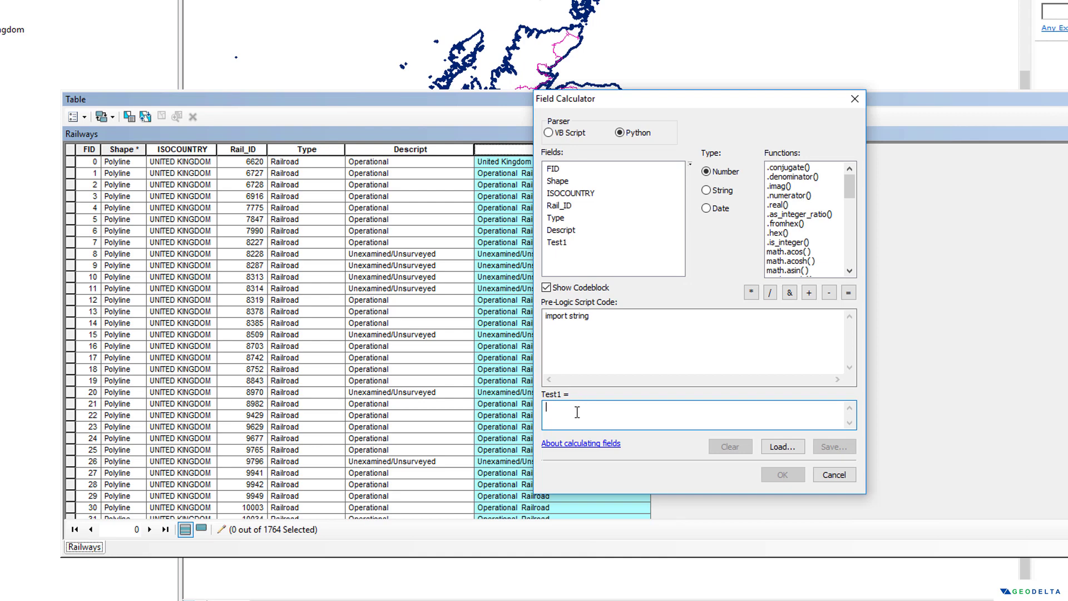
type("string")
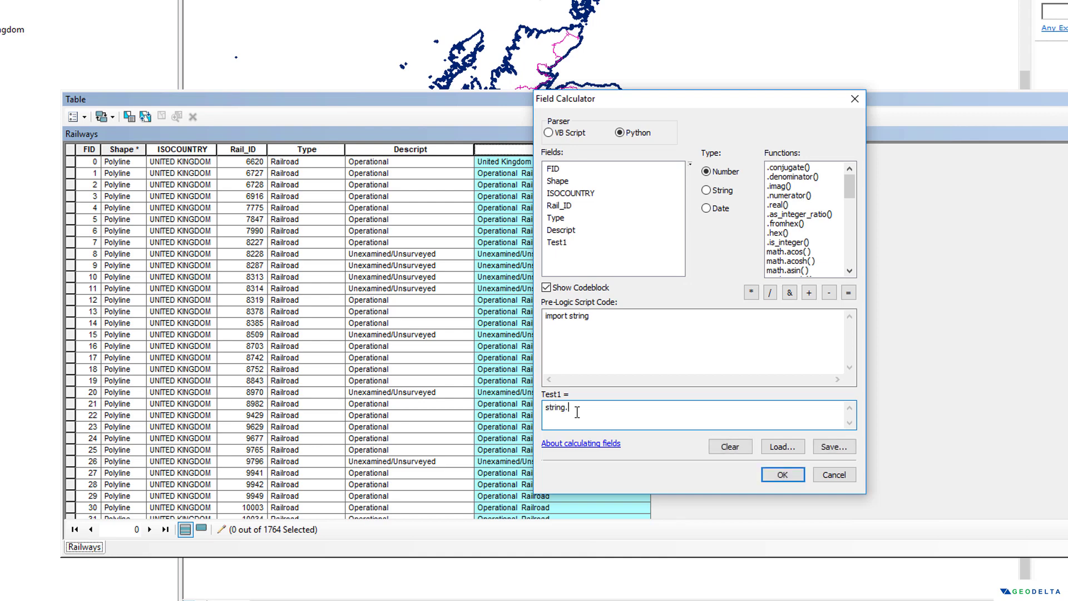
type(".capwords()")
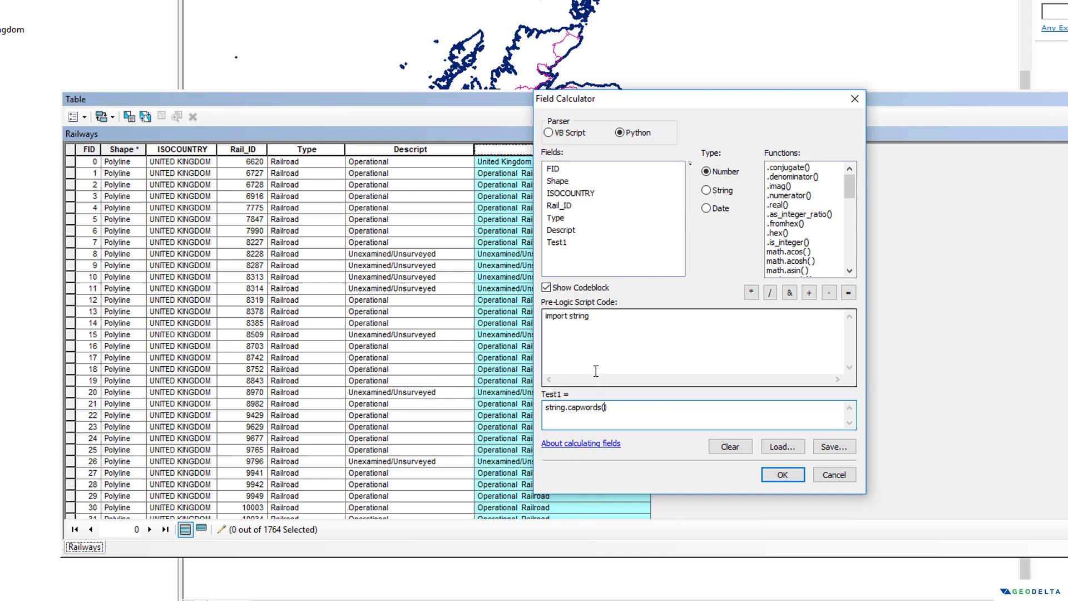
left_click(583, 200)
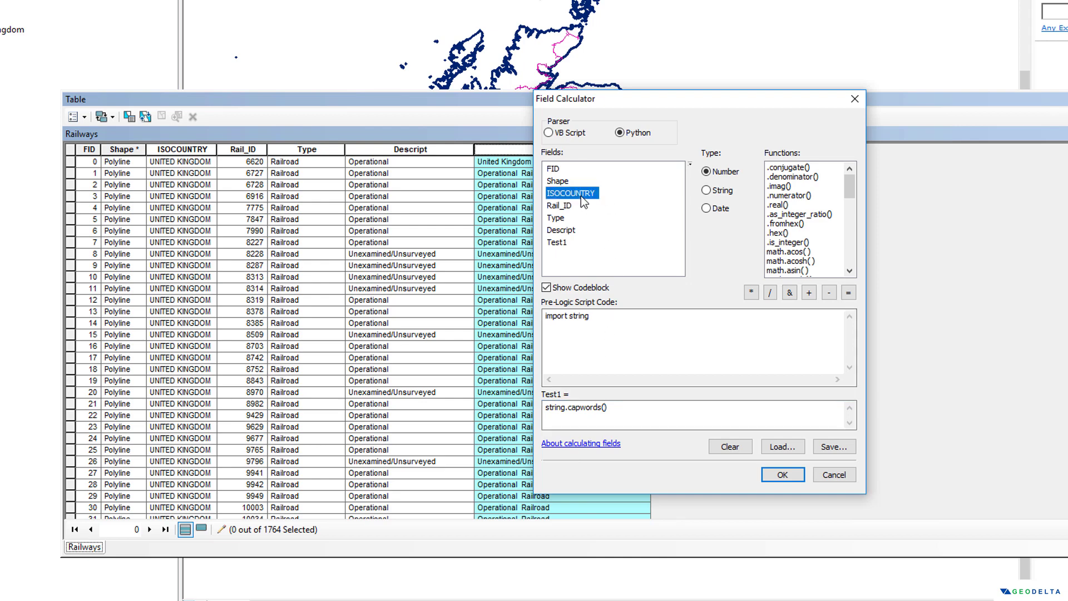
double_click(581, 200)
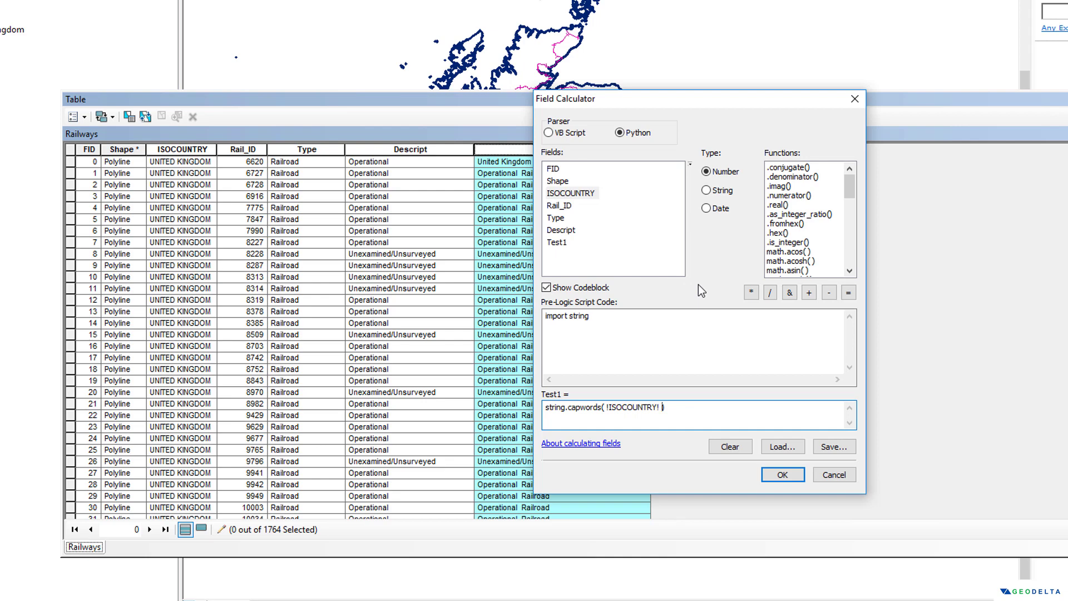
Recalculate Test1 with a quoted space added as the second capwords argument, and narrow the Test1 column to fit its values.
type(", '")
type(" \"")
left_click(784, 476)
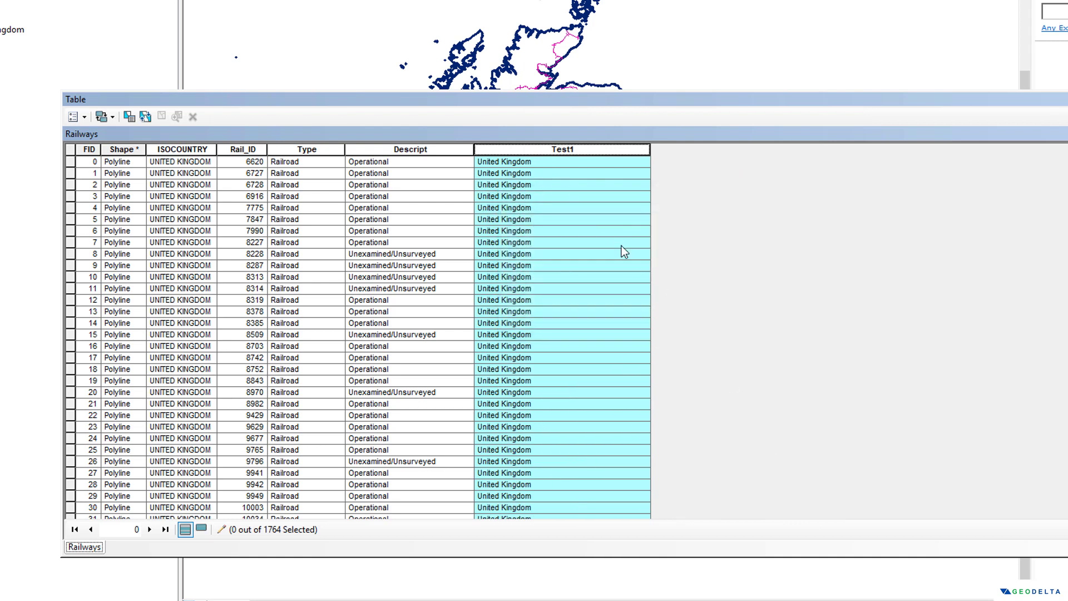
left_click_drag(648, 149, 553, 150)
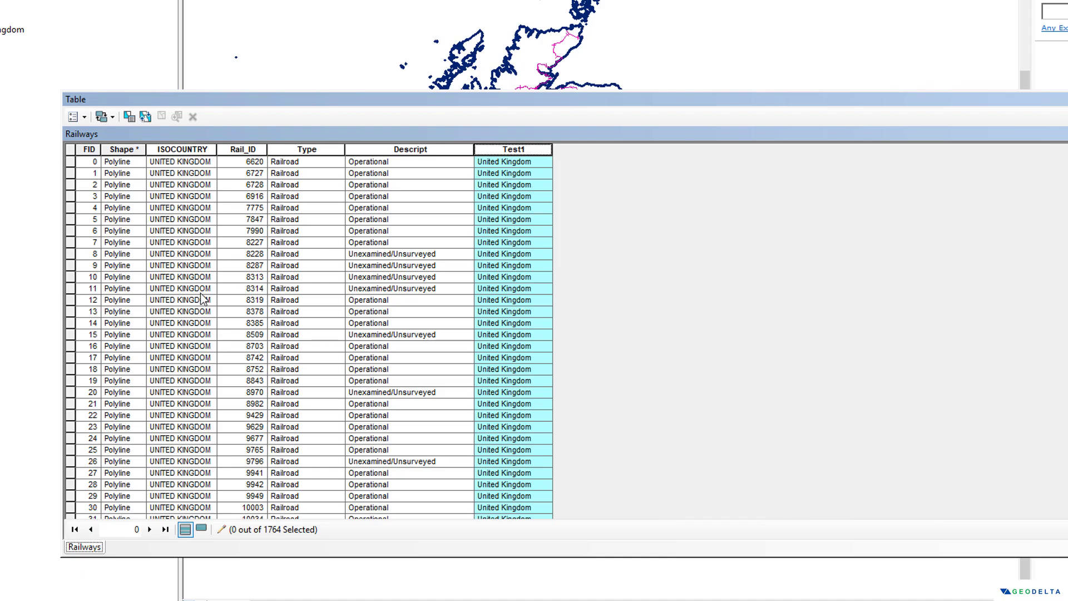